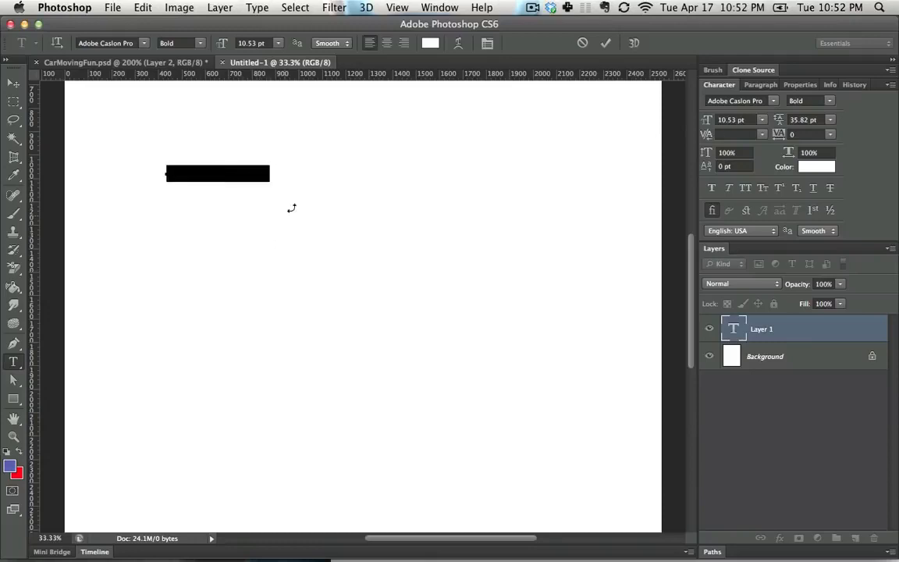
- Set the colour of the selected text line to red (#ff0000) and commit the text
click(430, 43)
click(557, 266)
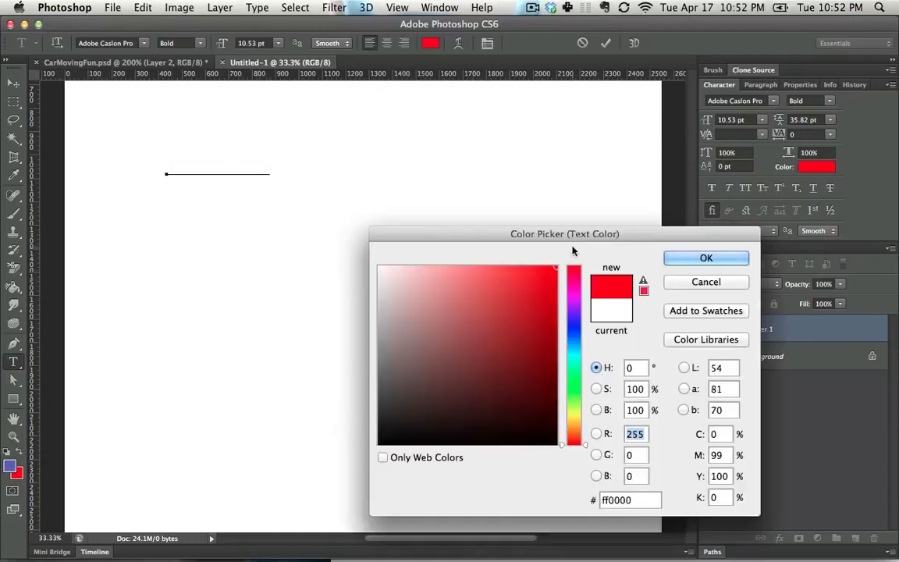
click(705, 258)
click(225, 171)
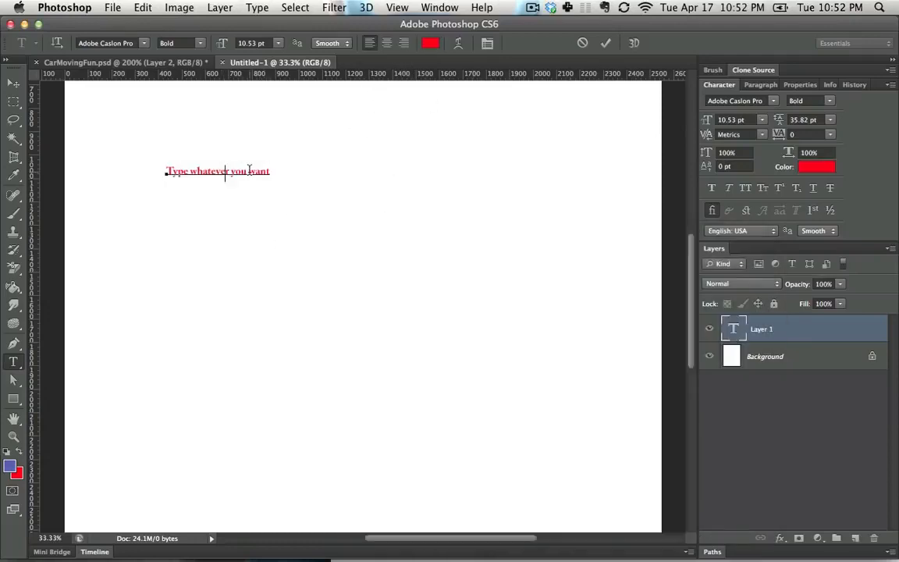
key(super+Return)
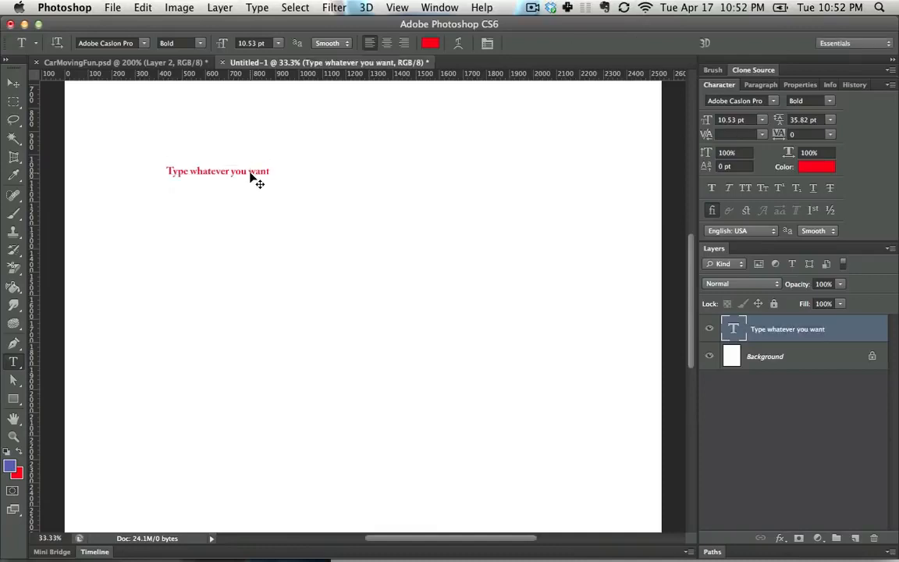
- Enlarge the text line with Free Transform to a font size of about 24 pt
key(super+t)
drag(271, 161, 395, 117)
key(Return)
key(t)
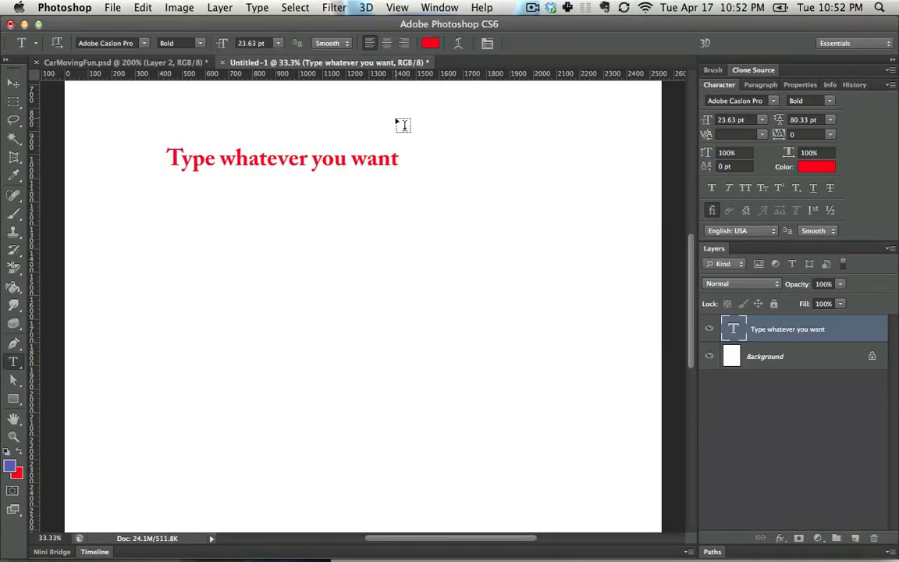
- Change only the word "whatever" to the Italic font style and commit the text edit
click(317, 161)
key(super+a)
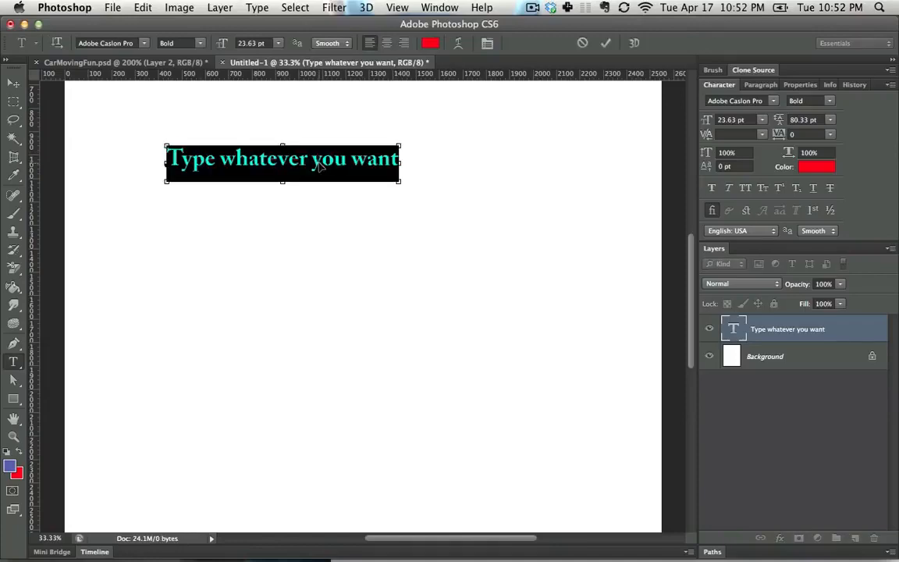
click(276, 162)
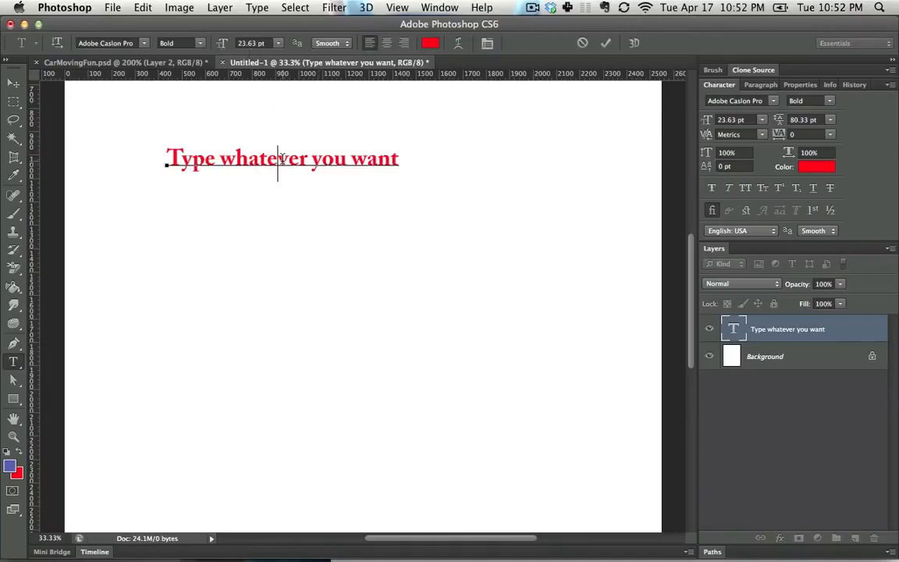
double_click(277, 162)
click(421, 55)
click(461, 70)
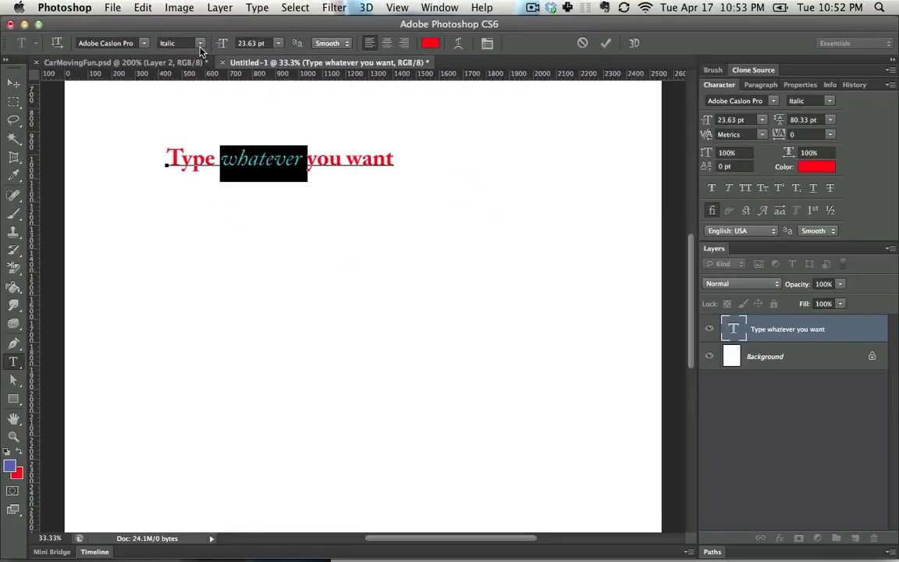
click(337, 161)
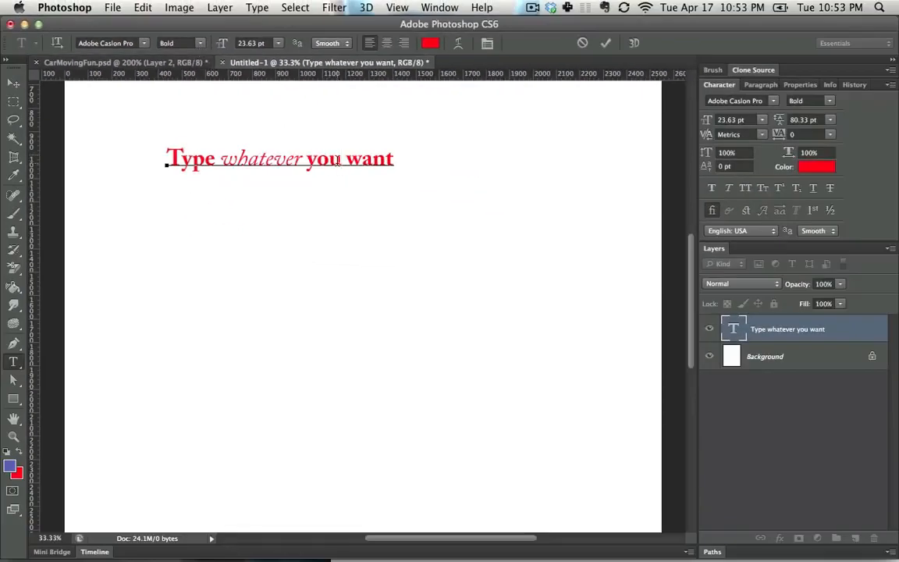
key(super+Return)
- Scale the whole text line up with Free Transform to a font size of about 43 pt
key(super+t)
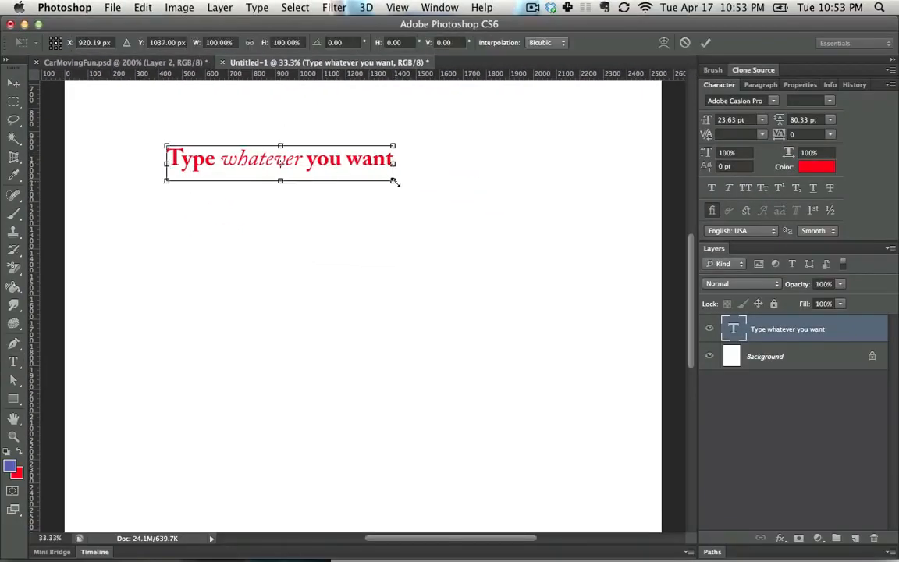
drag(394, 181, 570, 287)
key(Return)
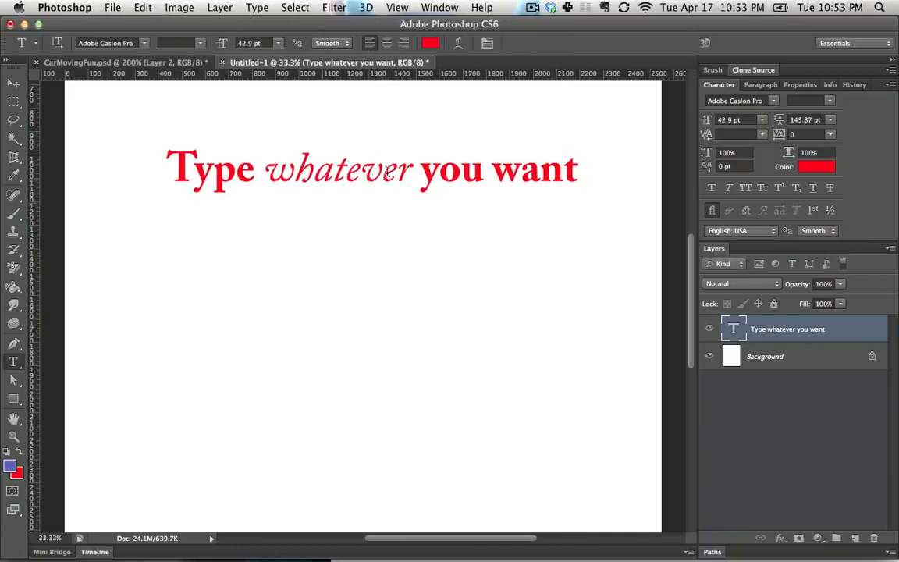
- Put the text line into editing and check where the Character panel can be turned on
click(300, 160)
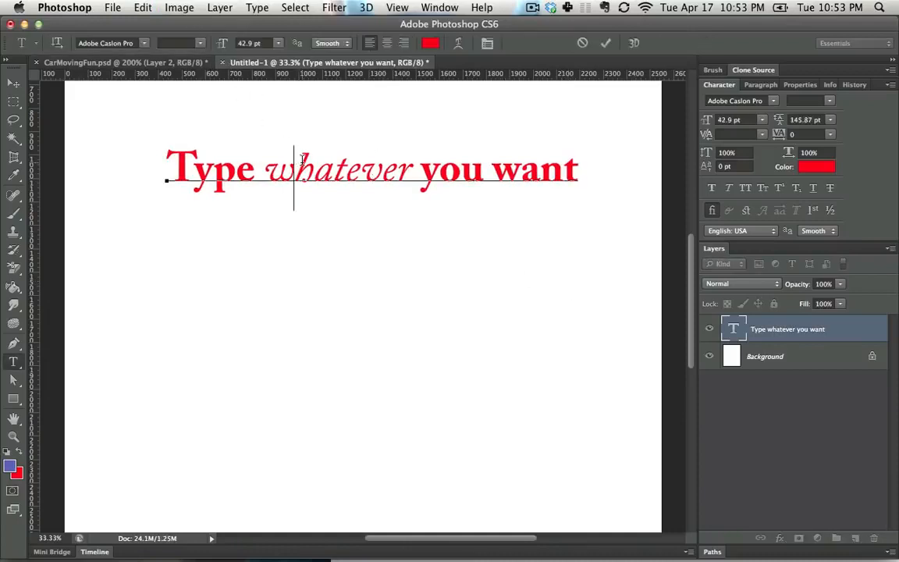
click(439, 7)
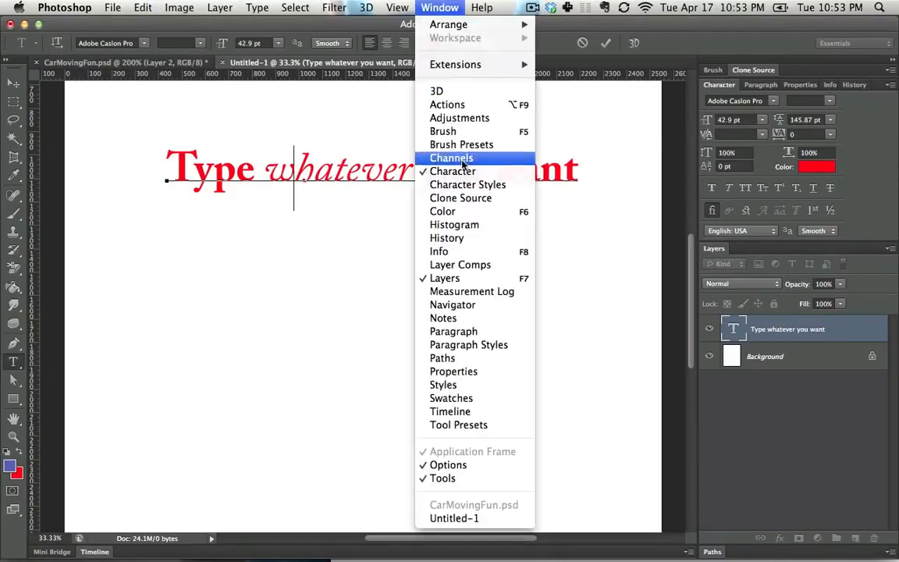
click(439, 7)
double_click(360, 174)
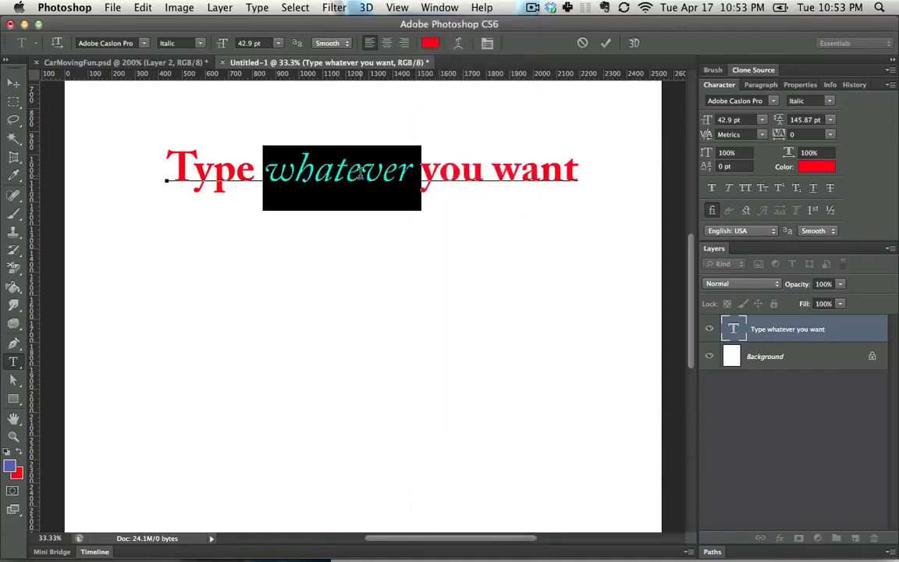
triple_click(360, 174)
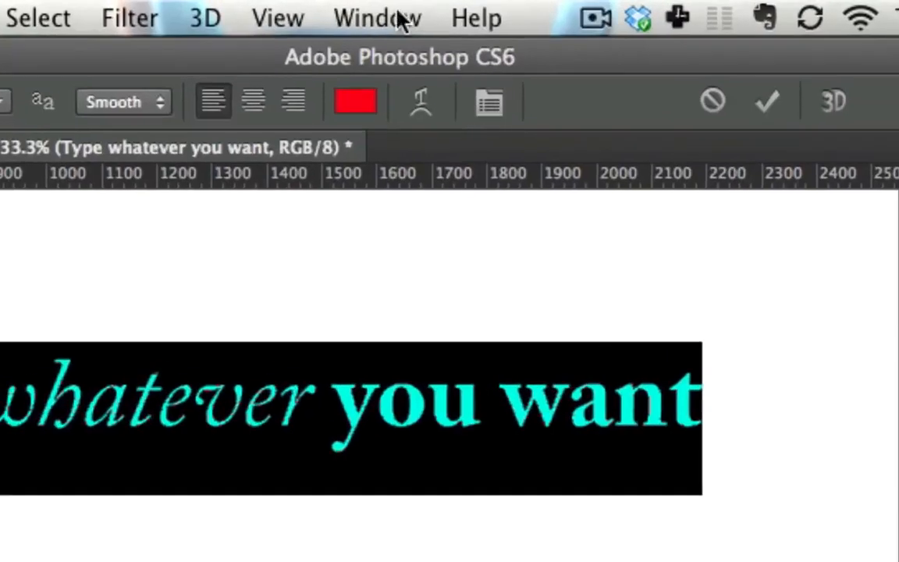
click(398, 19)
click(341, 10)
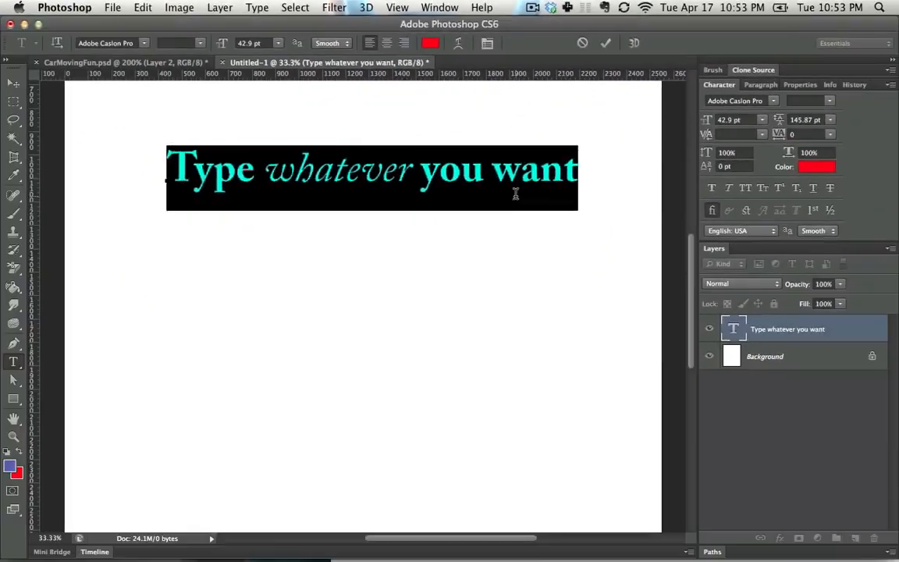
- Select the whole text line and toggle All Caps and Faux Bold on and off to preview them
click(515, 194)
triple_click(425, 176)
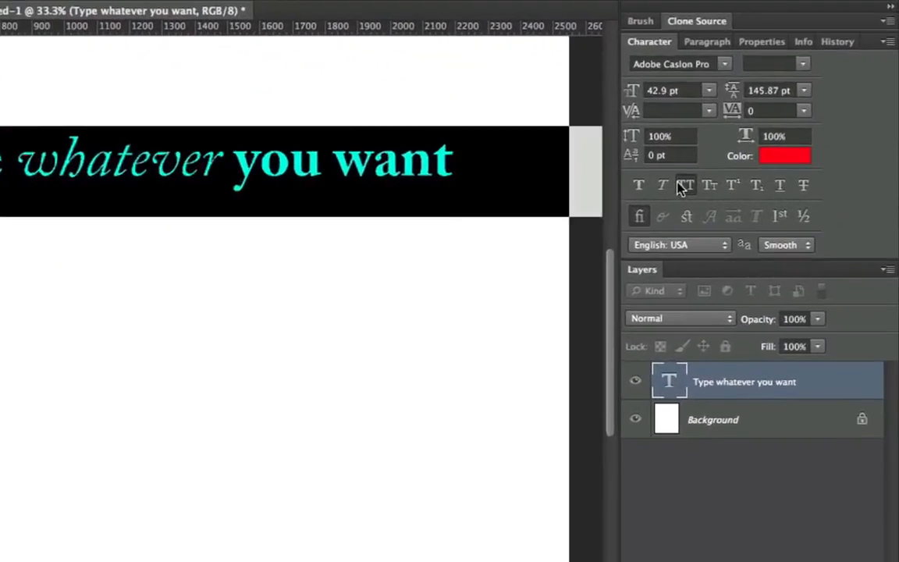
click(745, 188)
click(745, 188)
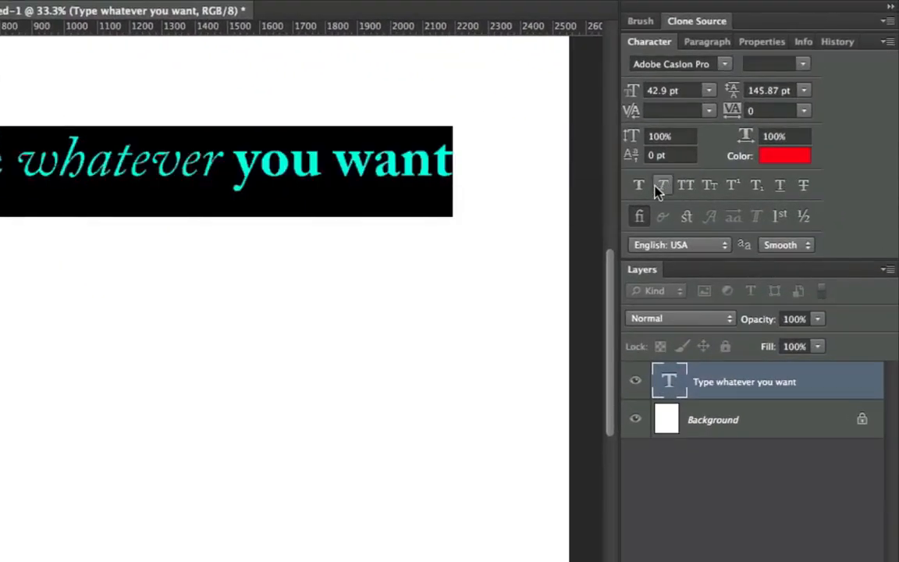
click(638, 187)
click(638, 187)
- Try the Regular font style on the selected text, undo the change, and bring up the available font styles
click(800, 64)
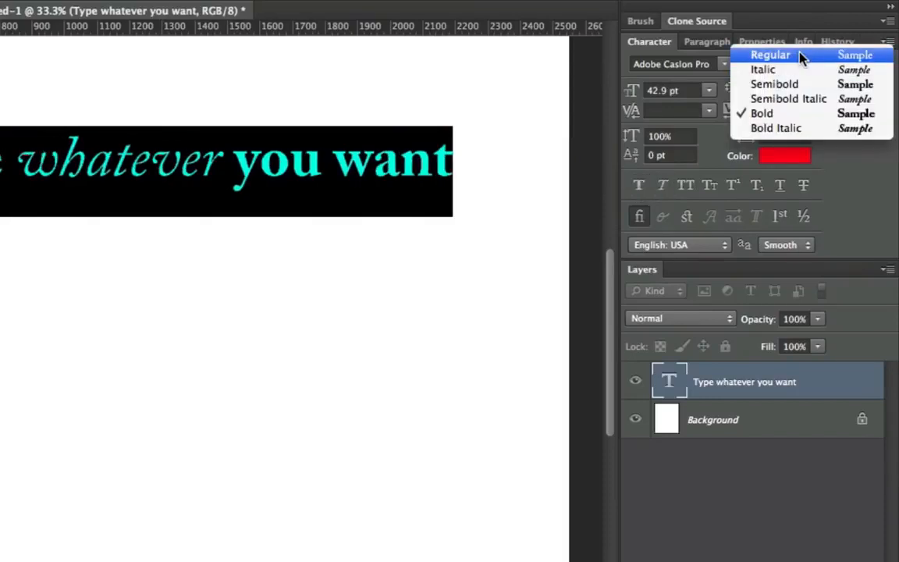
click(802, 58)
key(ctrl+z)
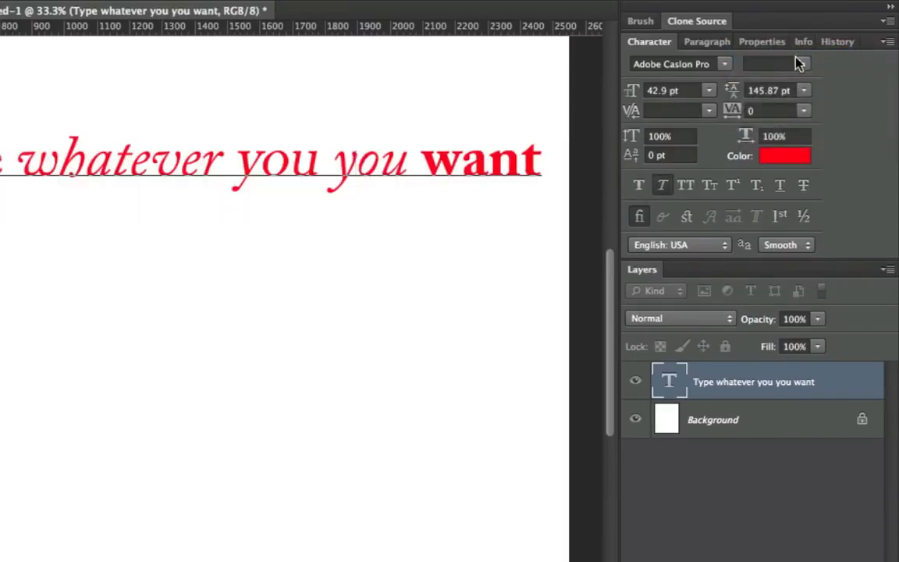
click(796, 64)
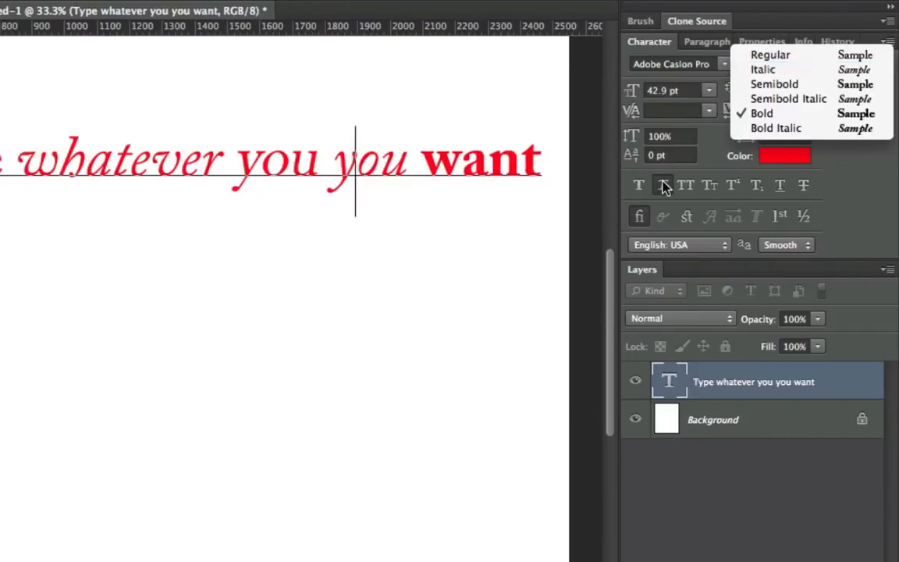
- Delete the first of the two duplicated "you" words after "whatever"
click(326, 172)
key(super+a)
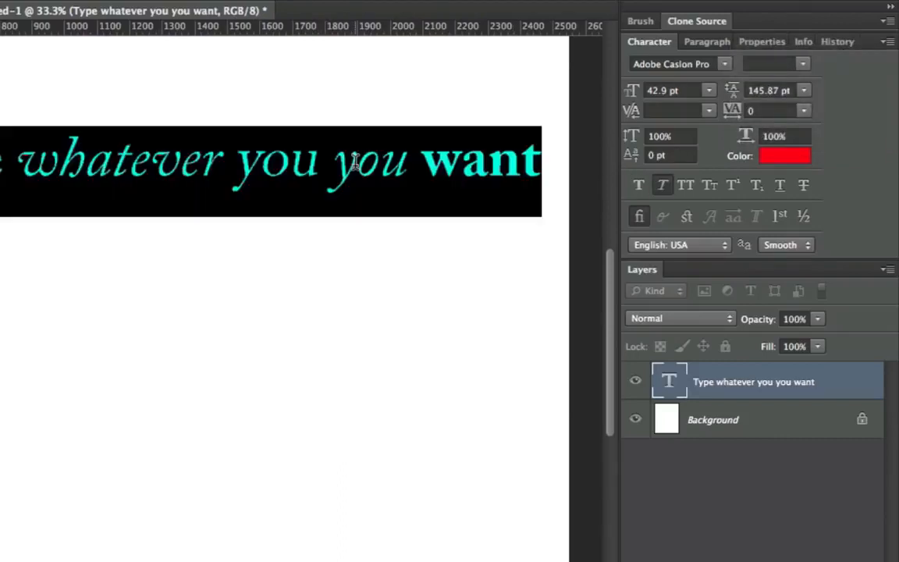
click(377, 160)
click(287, 160)
double_click(273, 156)
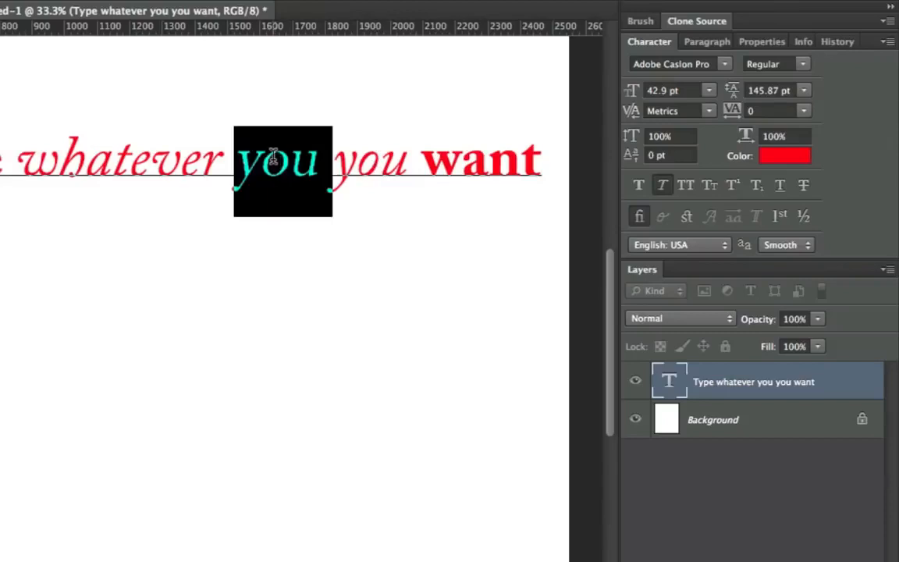
key(BackSpace)
- Delete the remaining italic "you" and retype the word "you" before "want"
key(shift+Right)
key(shift+Right)
key(shift+Right)
key(shift+Right)
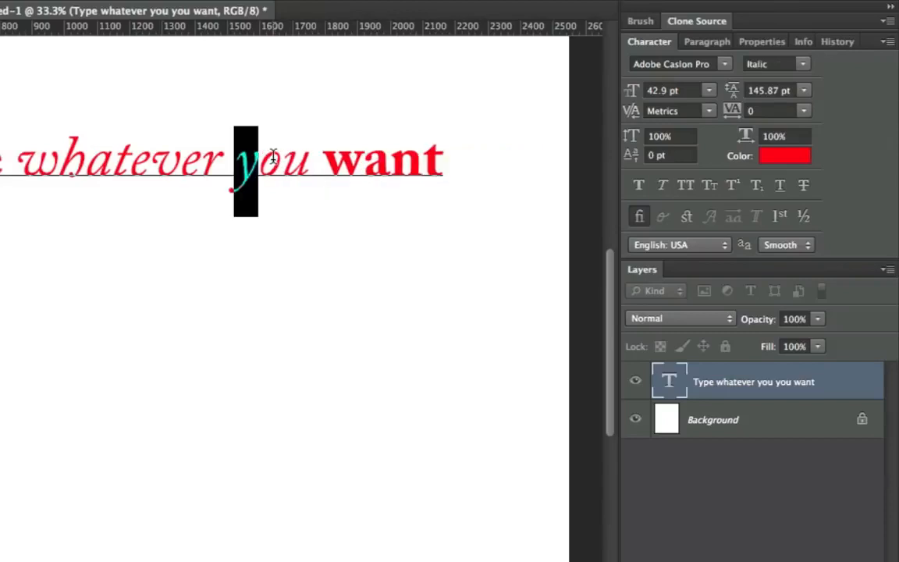
key(Left)
key(Delete)
key(Delete)
key(Delete)
key(Delete)
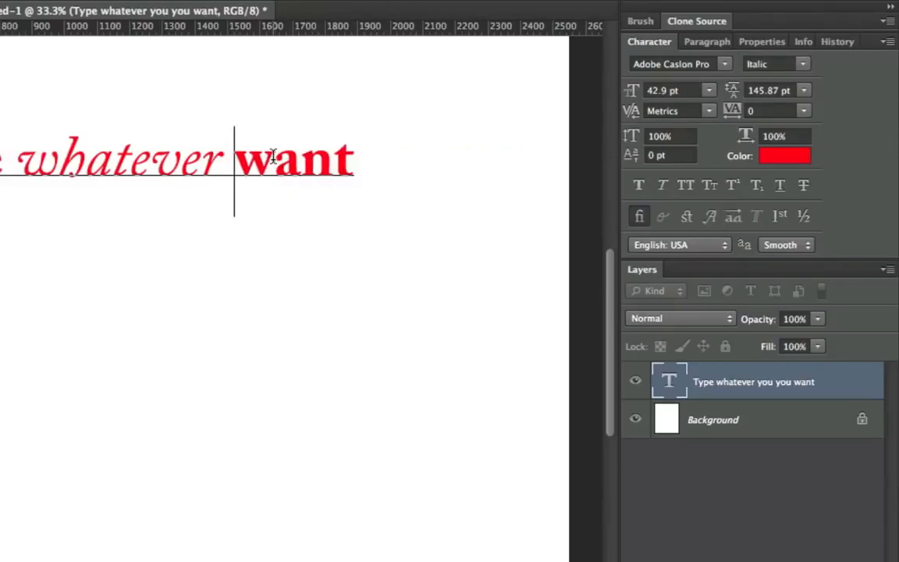
text(you)
- Select the retyped word "you" and set its font style to Regular
key(shift+Left)
key(shift+Left)
key(shift+Left)
key(shift+Left)
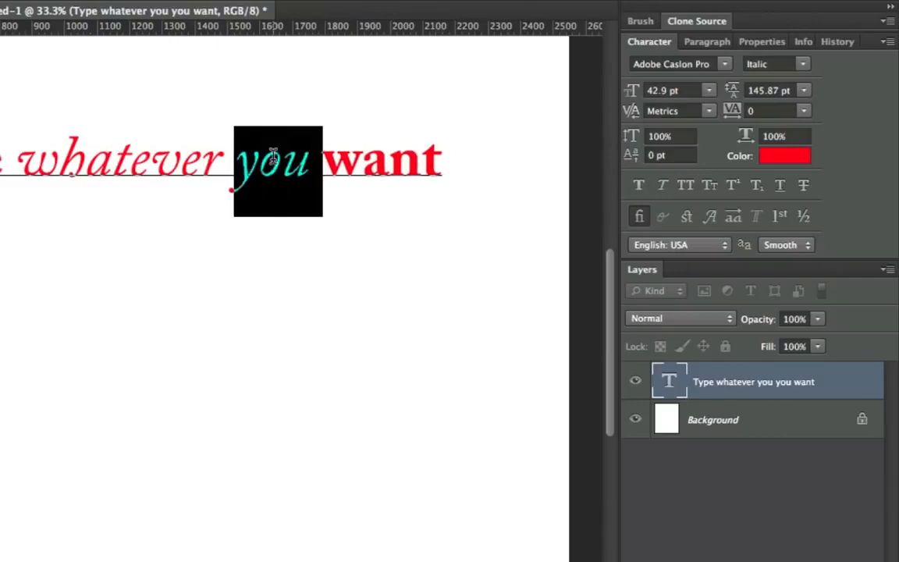
click(804, 66)
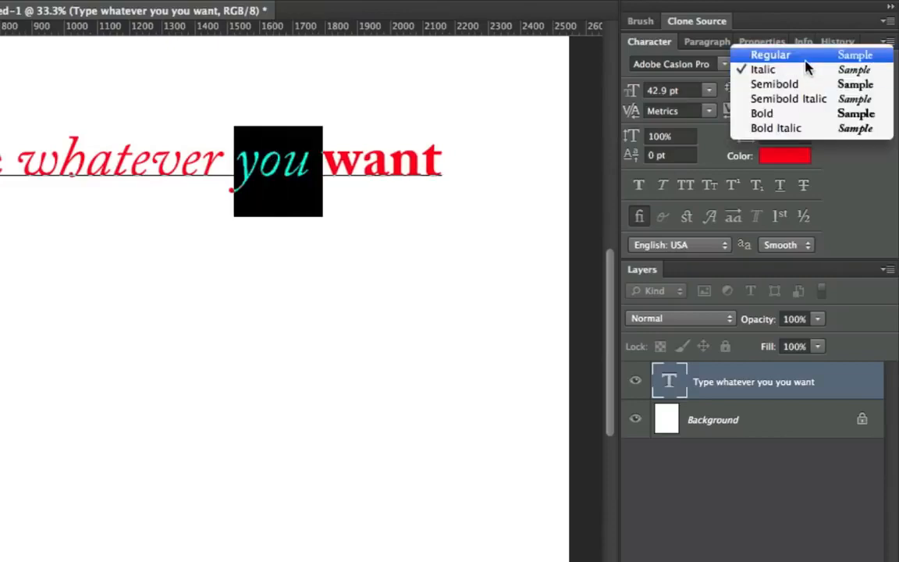
click(776, 55)
- Set the font style of the word "you" to Bold and commit the text edit
click(373, 164)
key(Left)
key(shift+Left)
key(shift+Left)
key(shift+Left)
key(shift+Left)
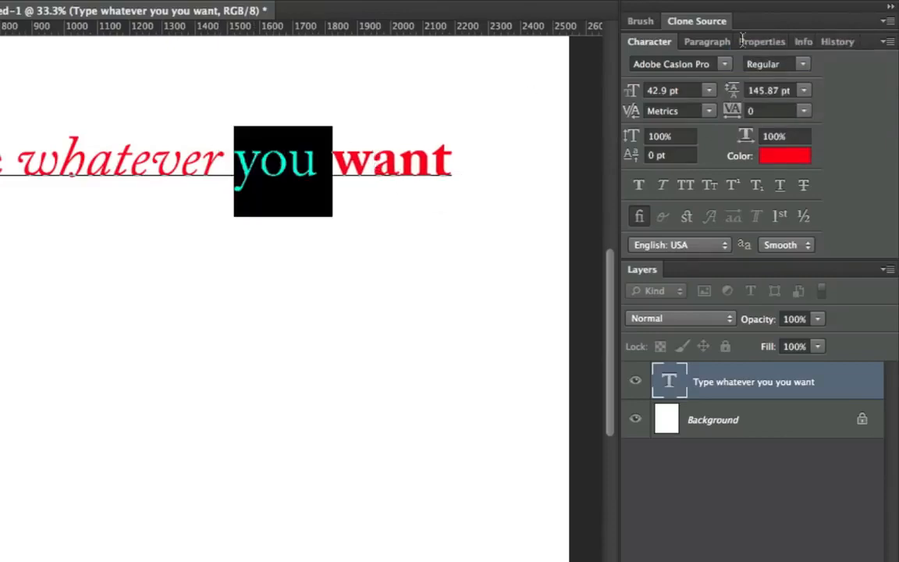
click(801, 64)
click(761, 113)
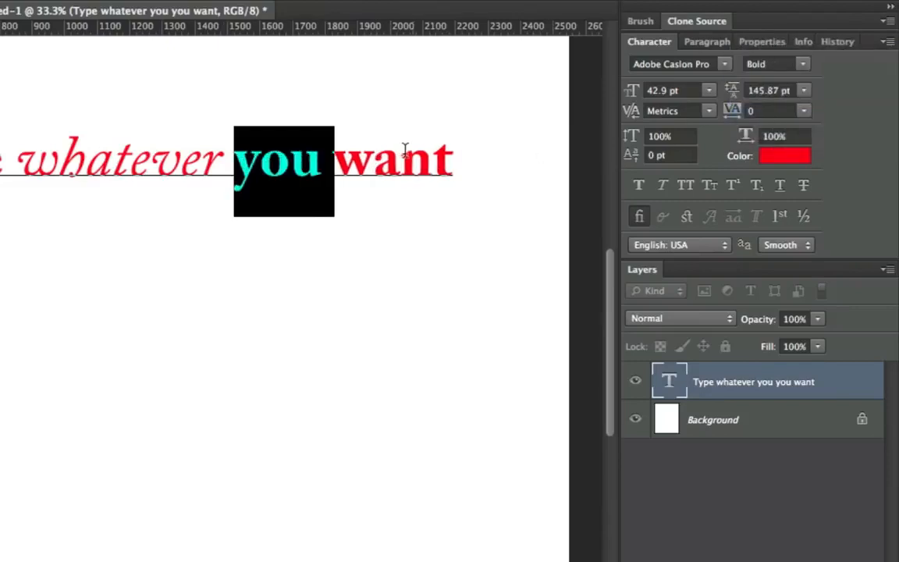
click(400, 159)
key(ctrl+Return)
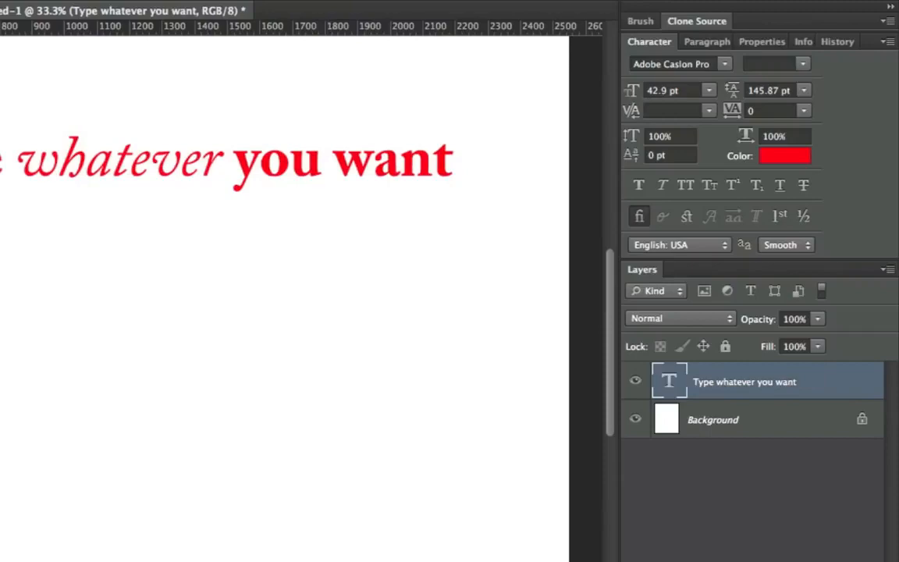
- Draw a paragraph text box below the headline and enter "now it will always fit in this box no matter what"
drag(203, 198, 262, 239)
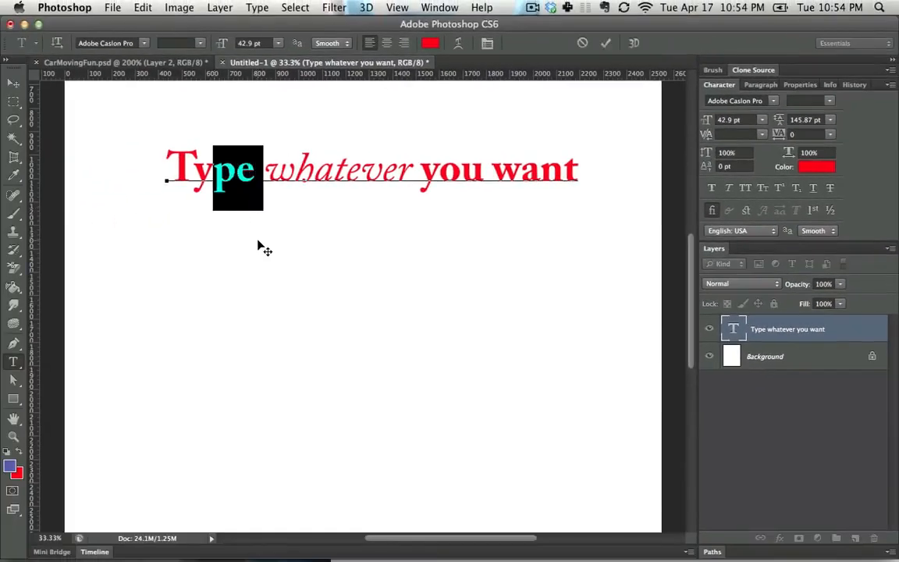
key(ctrl+Return)
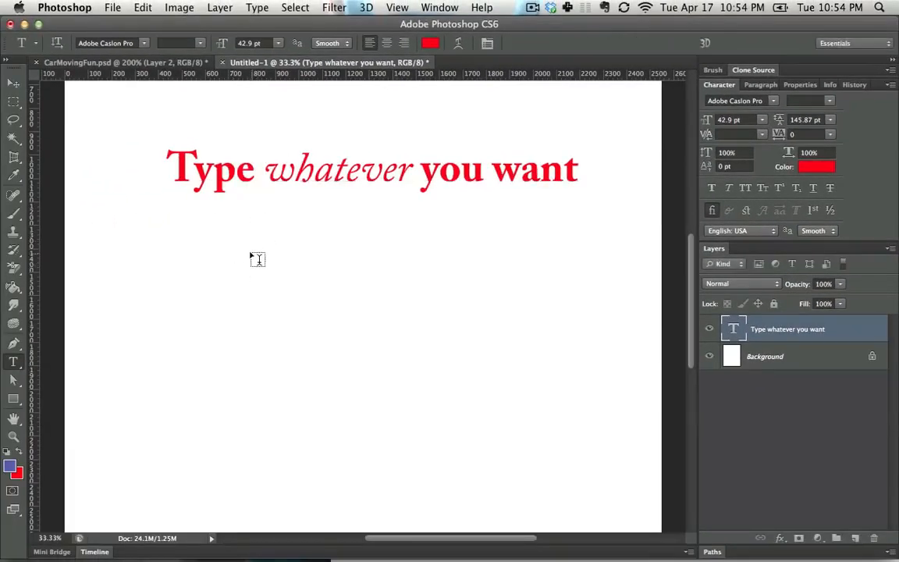
drag(239, 238, 493, 403)
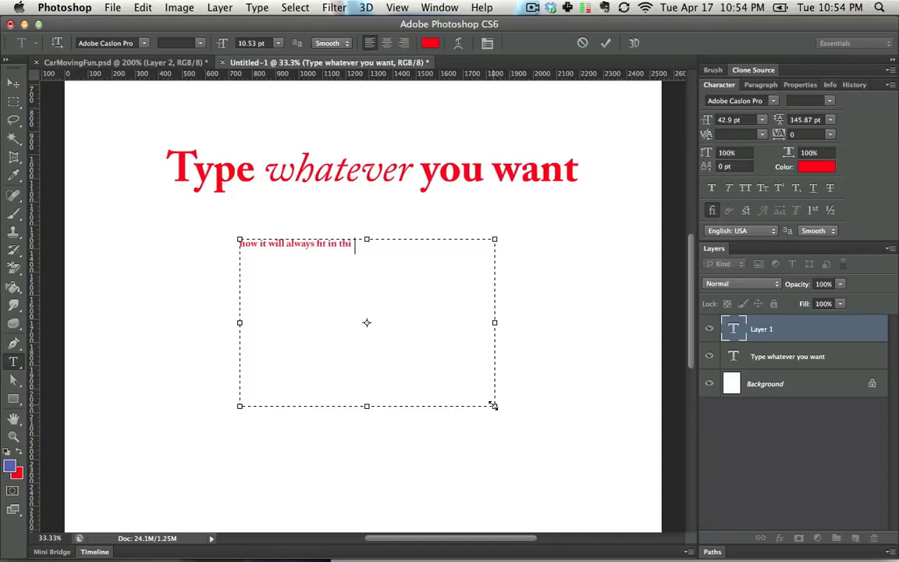
text(box no matter w)
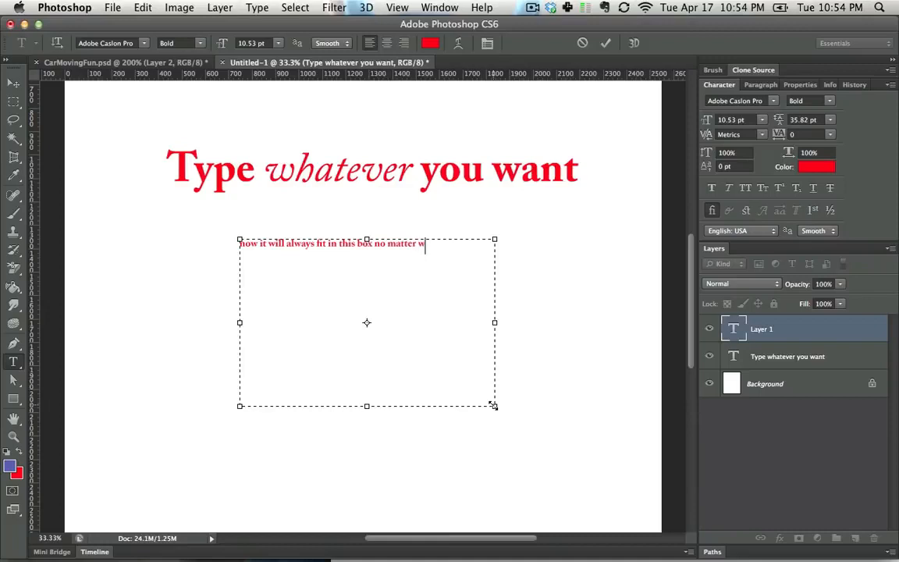
- Copy the sentence in the paragraph box and paste it repeatedly after itself to fill the box
key(super+a)
key(Right)
key(super+v)
key(super+v)
key(super+v)
key(super+v)
key(super+v)
key(super+v)
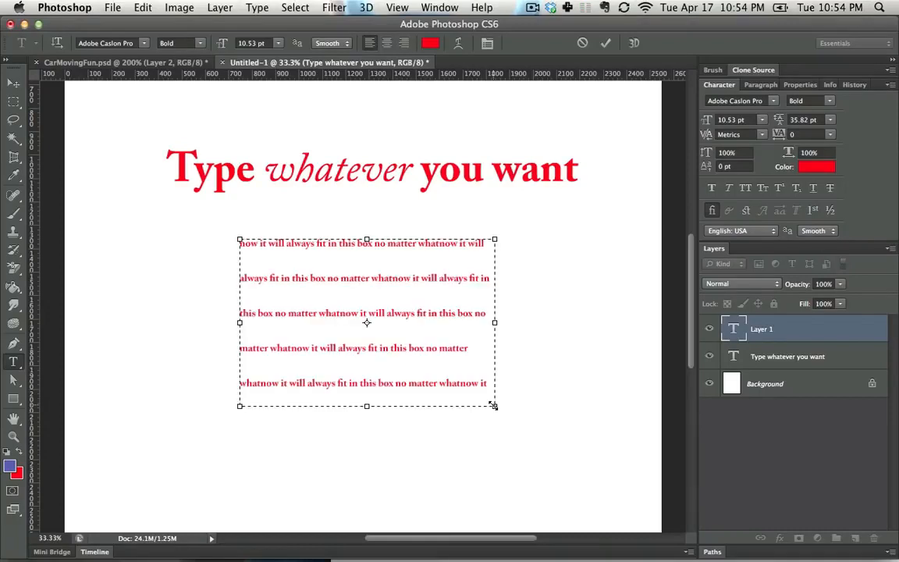
- Set the leading of all the paragraph text to 18.01 pt, add more copies of the sentence to fill the box, and commit
key(super+a)
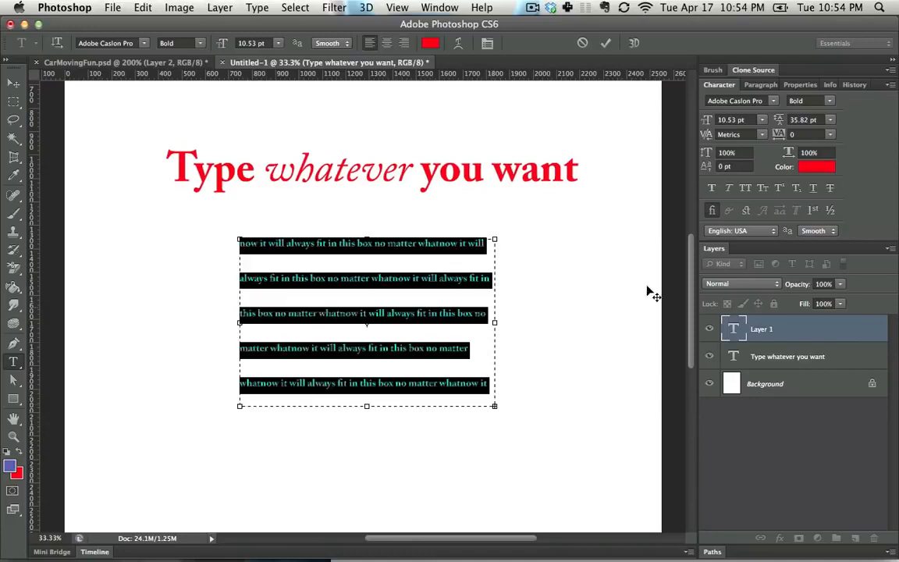
key(alt+Up)
key(alt+Up)
key(alt+Up)
key(alt+Up)
key(alt+Up)
key(alt+Up)
key(alt+Up)
key(alt+Up)
key(alt+Up)
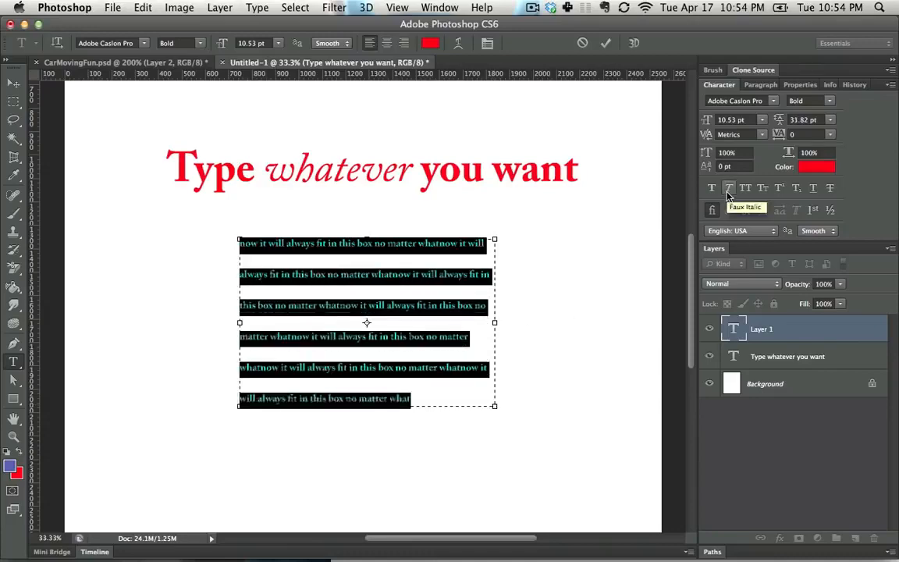
key(alt+Down)
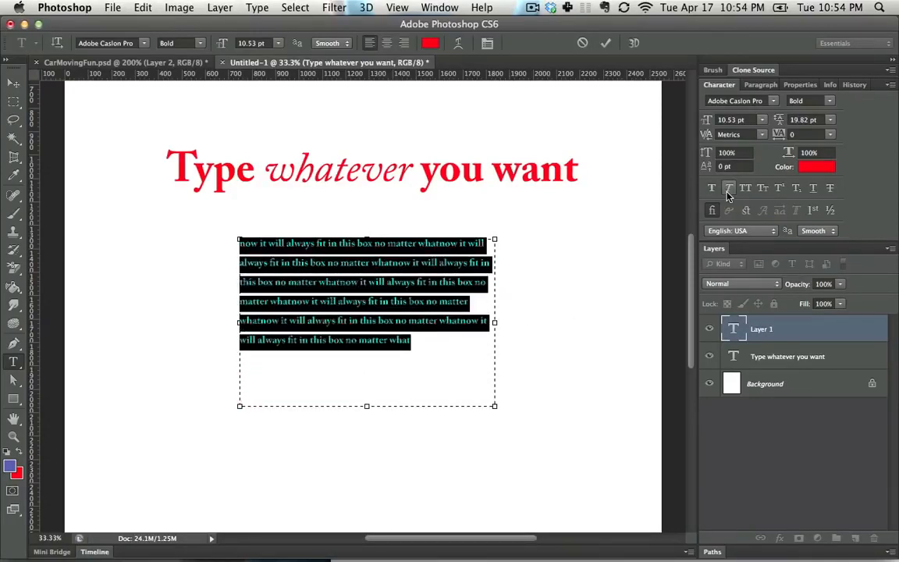
key(alt+Up)
key(alt+Down)
key(alt+Up)
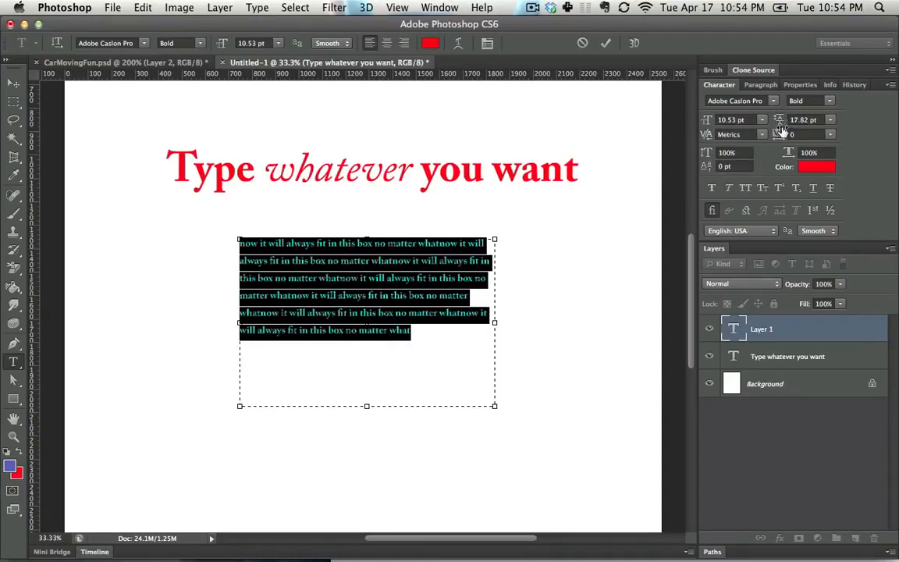
drag(781, 129, 780, 129)
key(super+h)
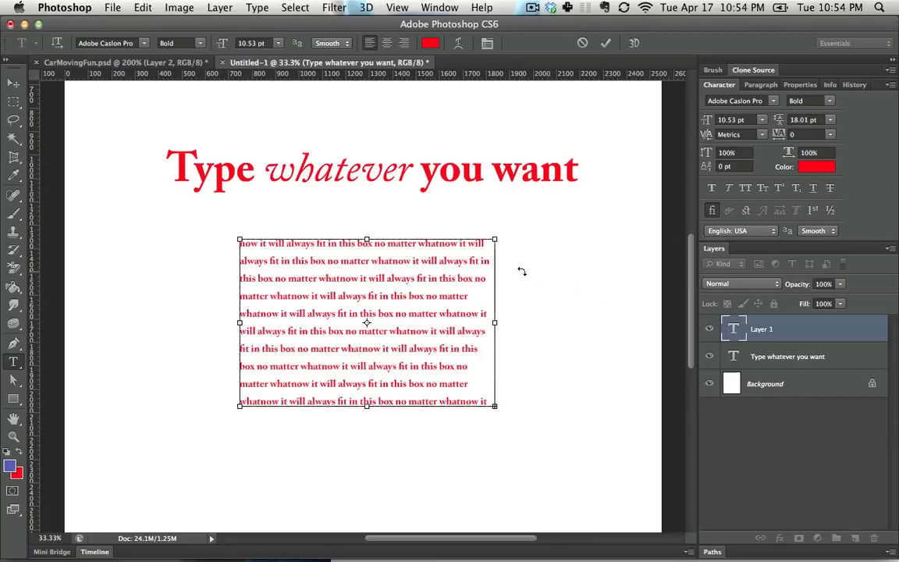
key(super+Return)
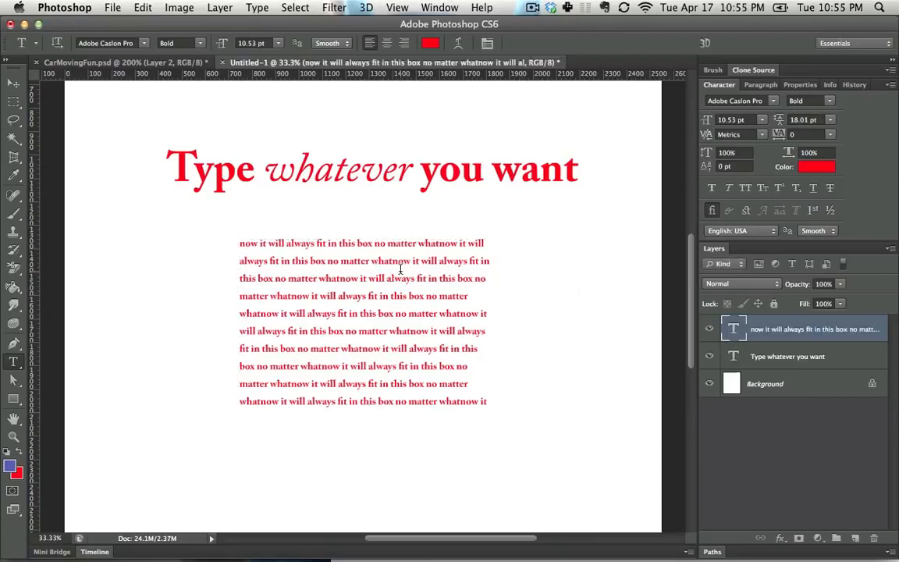
- Move the paragraph block up directly beneath the headline, lining up its right edge with the headline's end
click(13, 83)
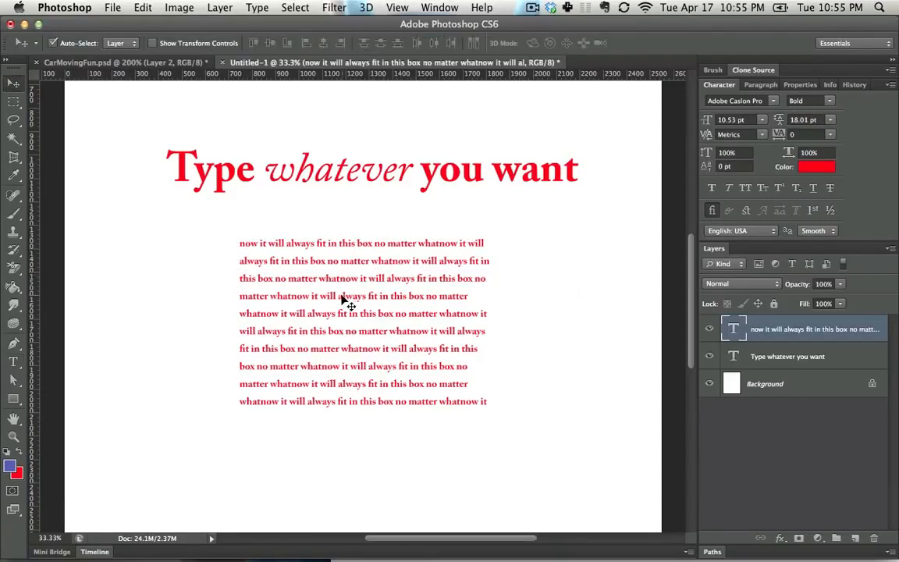
drag(330, 298, 418, 262)
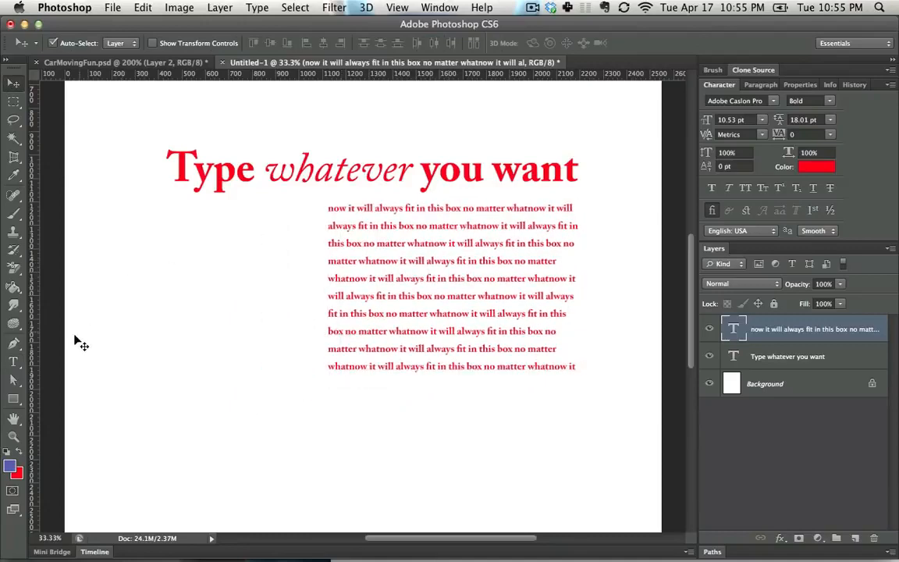
- Justify all the paragraph text with the last line left-aligned, turn off hyphenation, and commit the edit
key(t)
click(434, 311)
key(super+a)
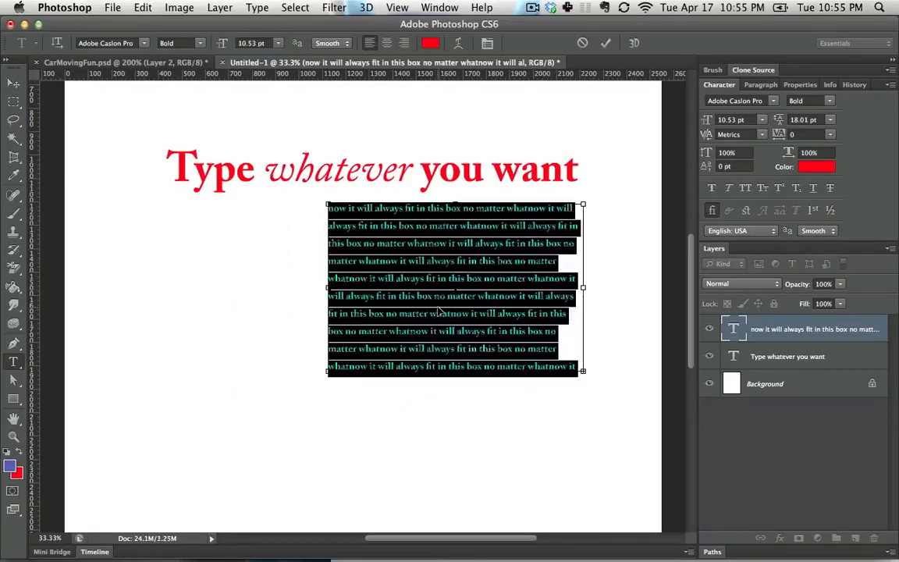
click(436, 7)
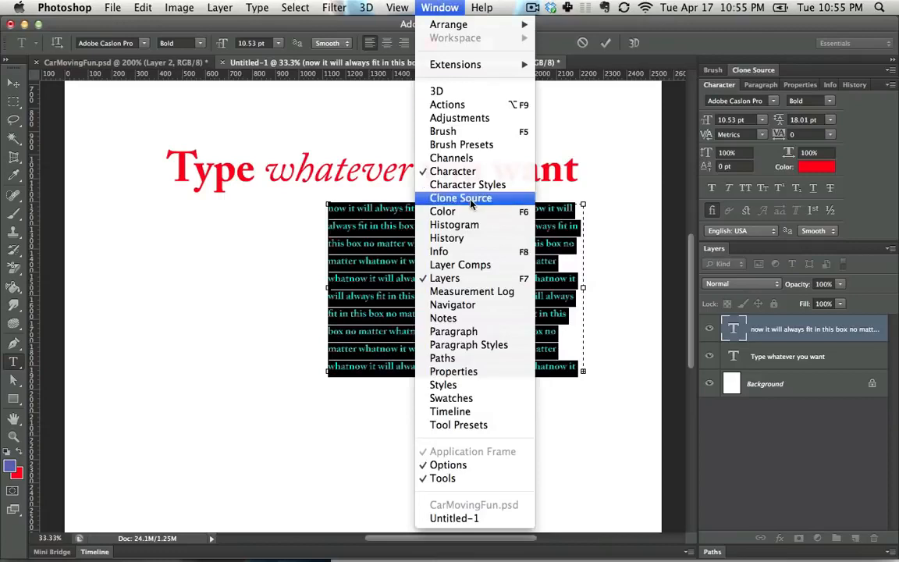
click(484, 330)
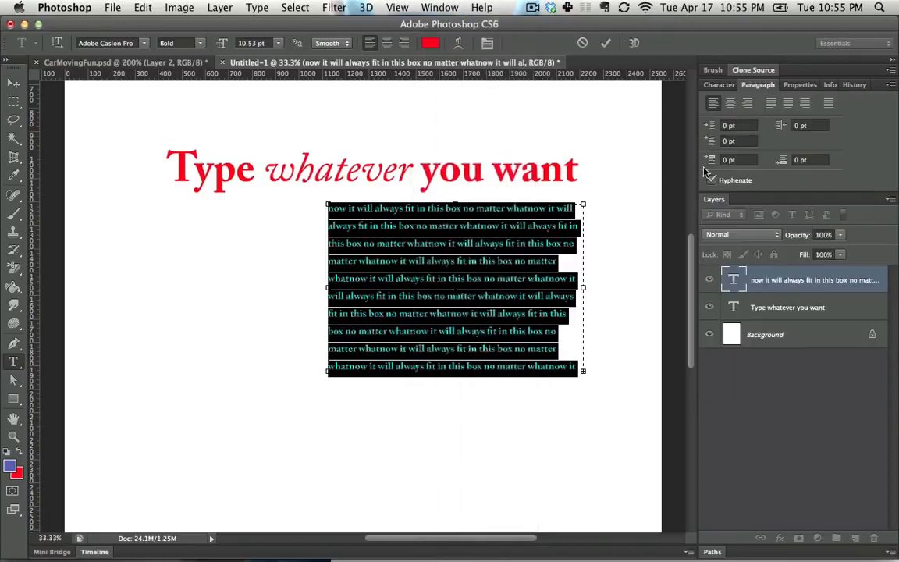
click(768, 104)
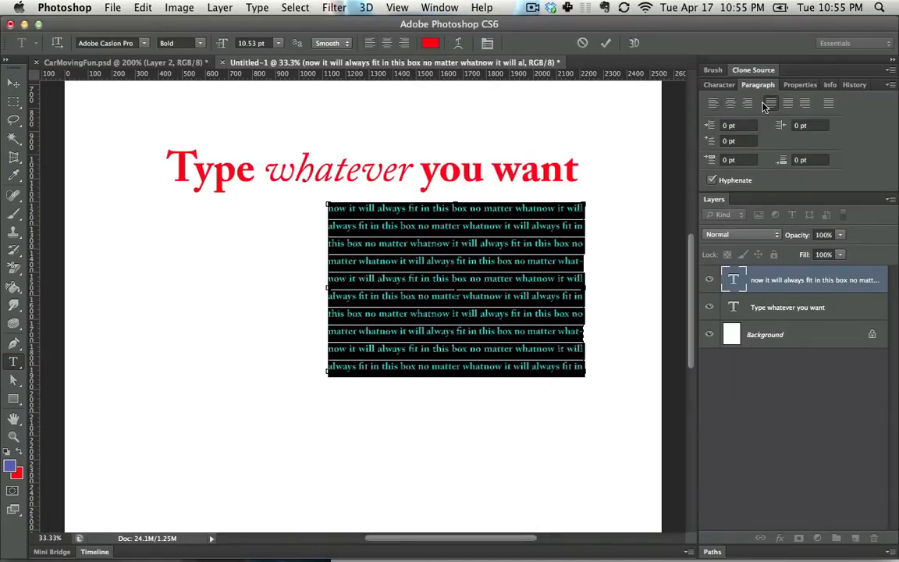
click(711, 181)
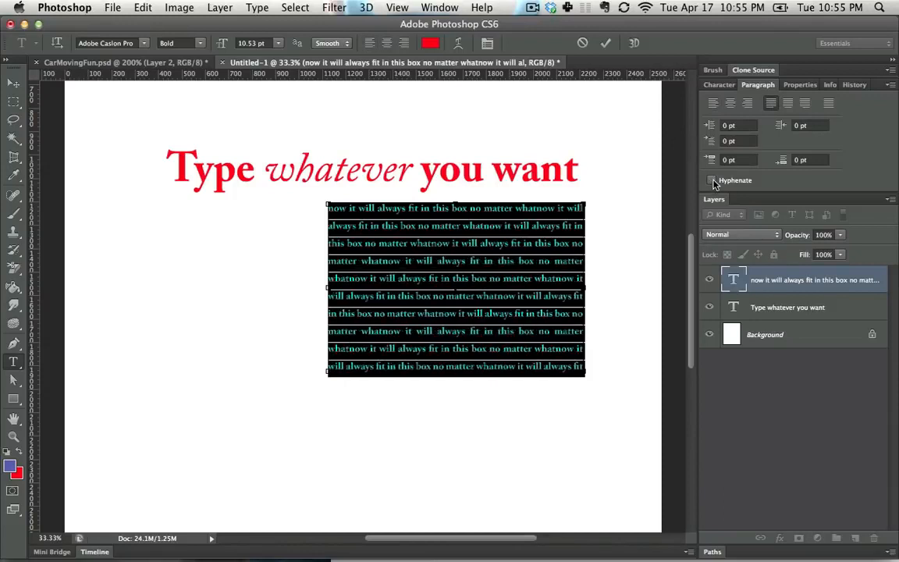
key(super+Return)
click(13, 83)
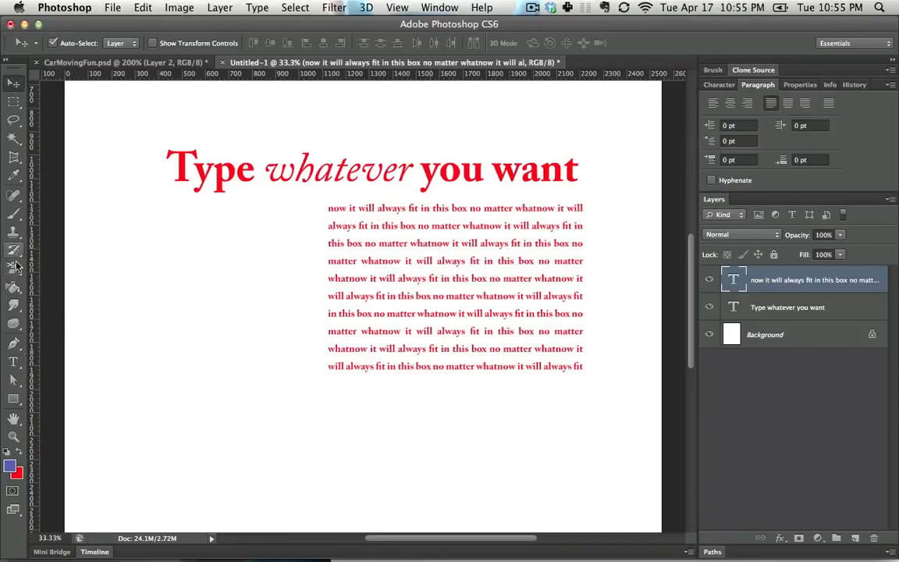
- Add the text "This is vertical" with the Vertical Type tool in the empty area beside the paragraph and commit it
click(15, 363)
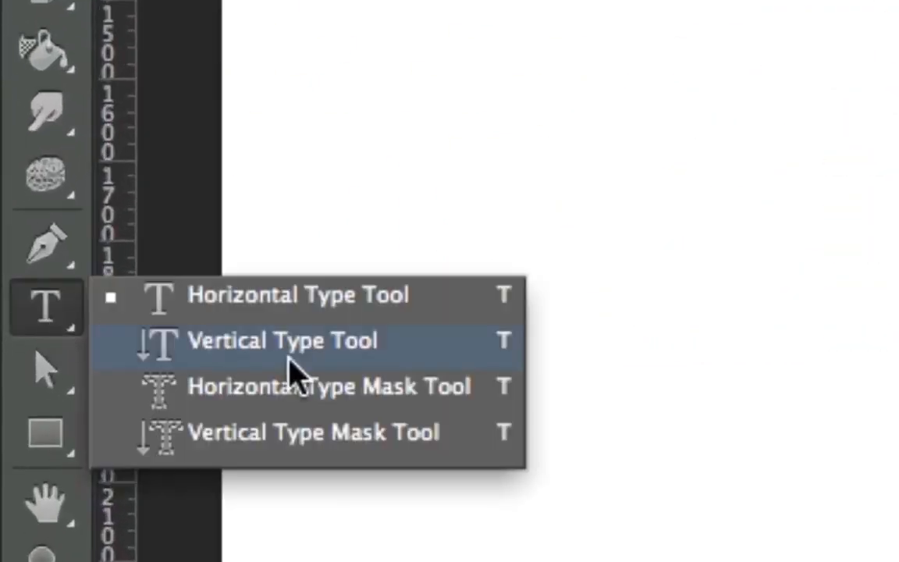
click(289, 360)
click(189, 253)
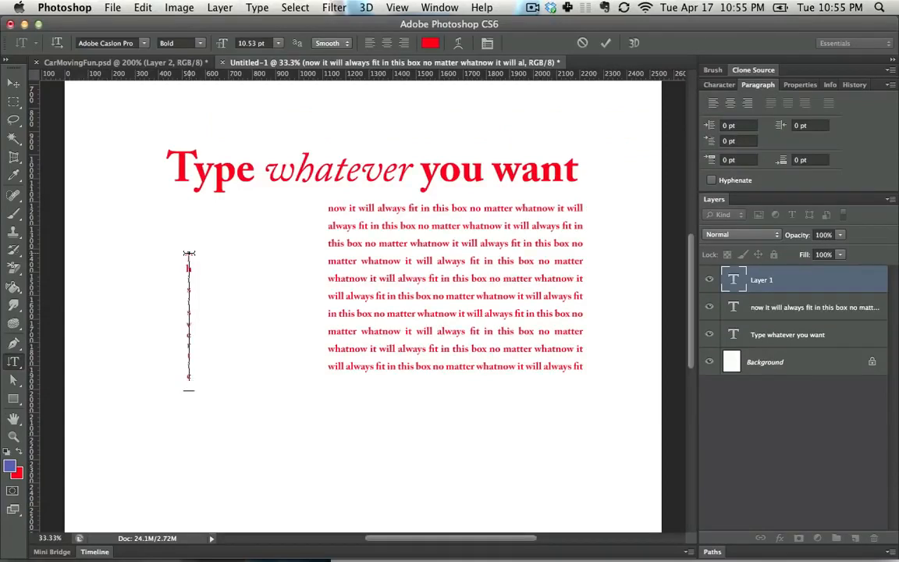
key(super+Return)
- Scale the vertical text to about 160% and move it up beside the start of the headline
key(super+t)
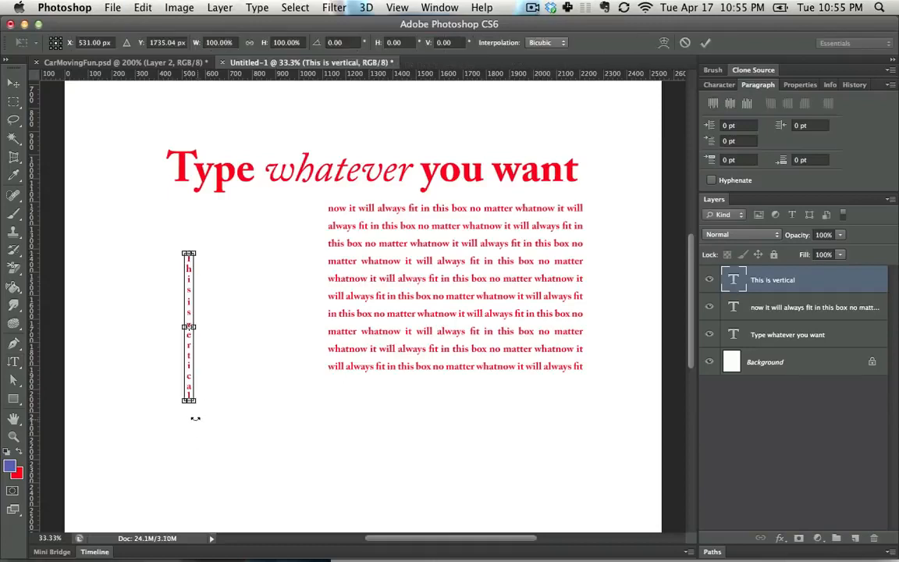
drag(194, 402, 274, 485)
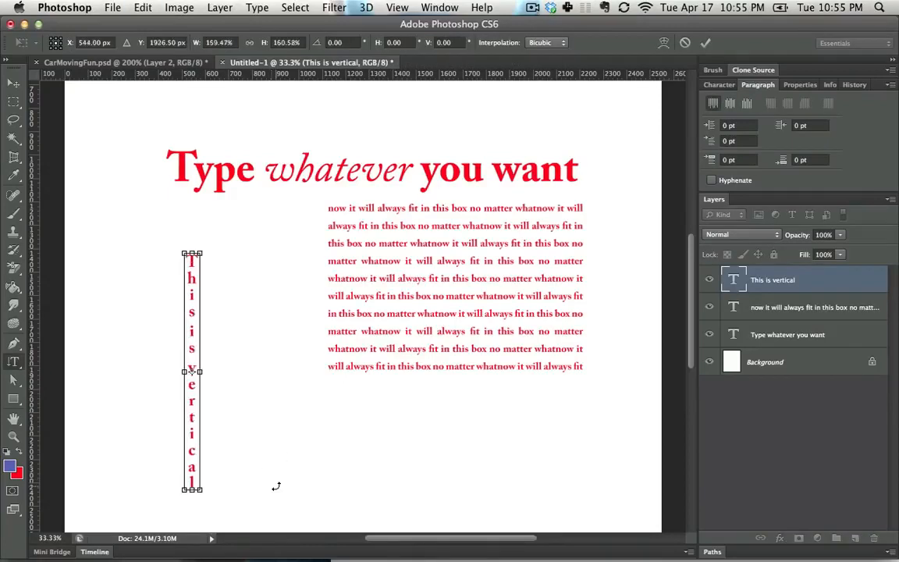
key(Return)
click(14, 83)
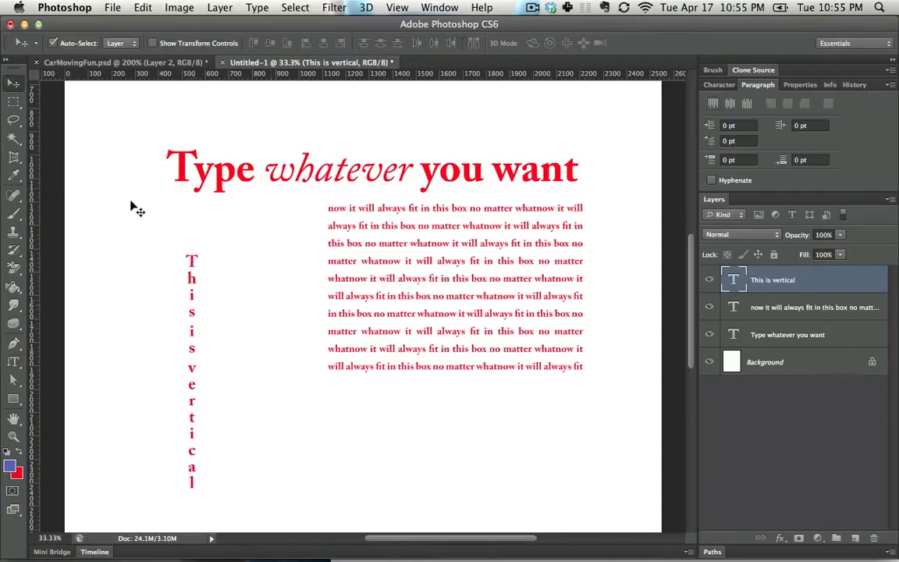
drag(189, 269, 115, 146)
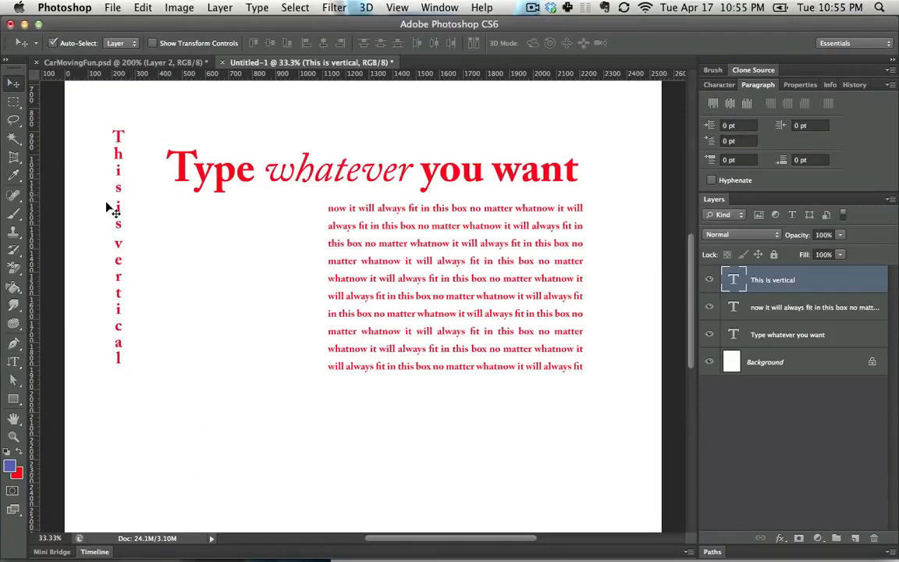
- Create a text-shaped selection reading "Here is selection from text" below the vertical text with the Horizontal Type Mask tool
click(17, 361)
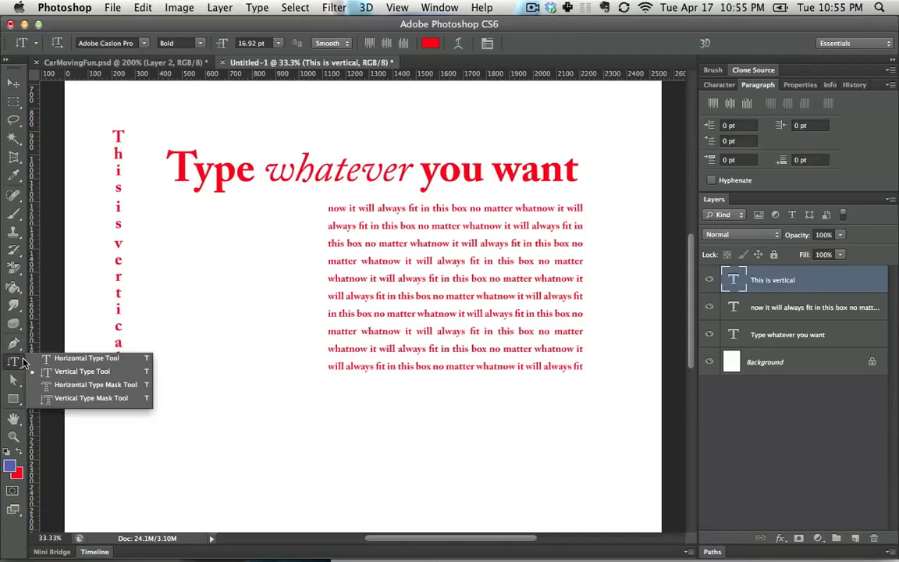
click(87, 384)
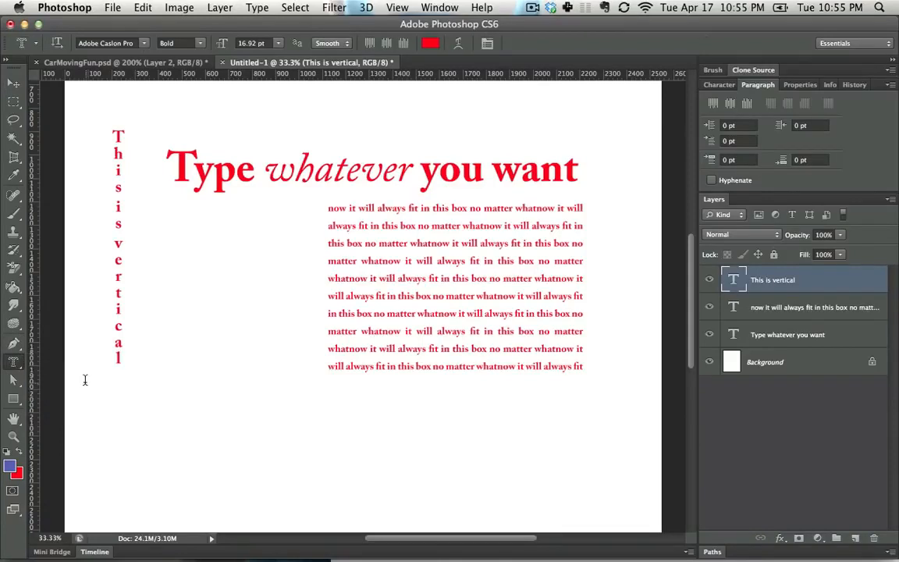
click(172, 393)
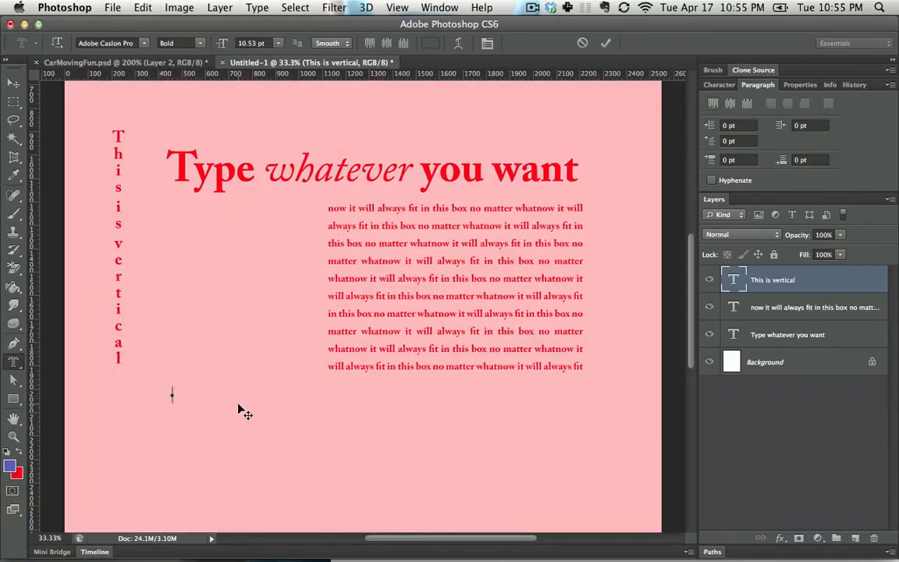
text(Here is solection from text)
key(ctrl+Return)
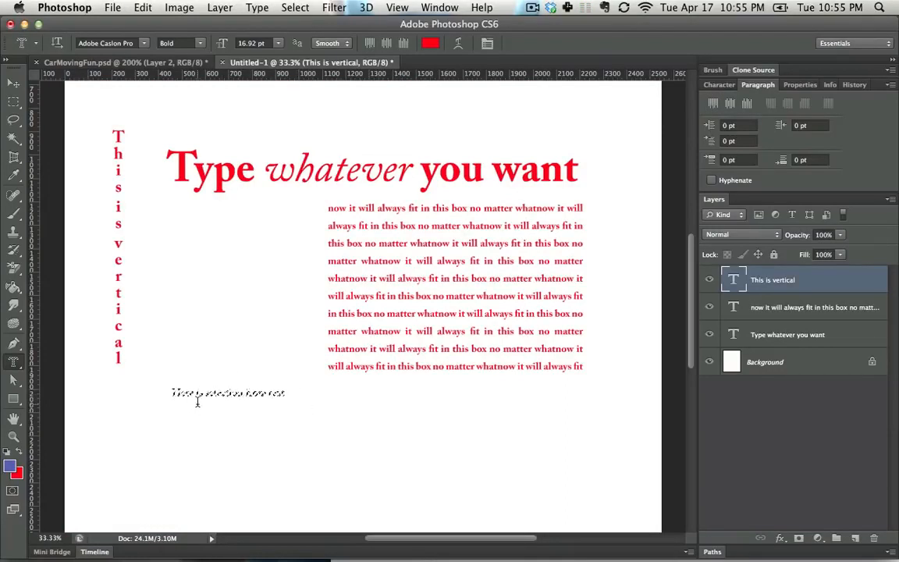
- Deselect the text-shaped selection
click(14, 364)
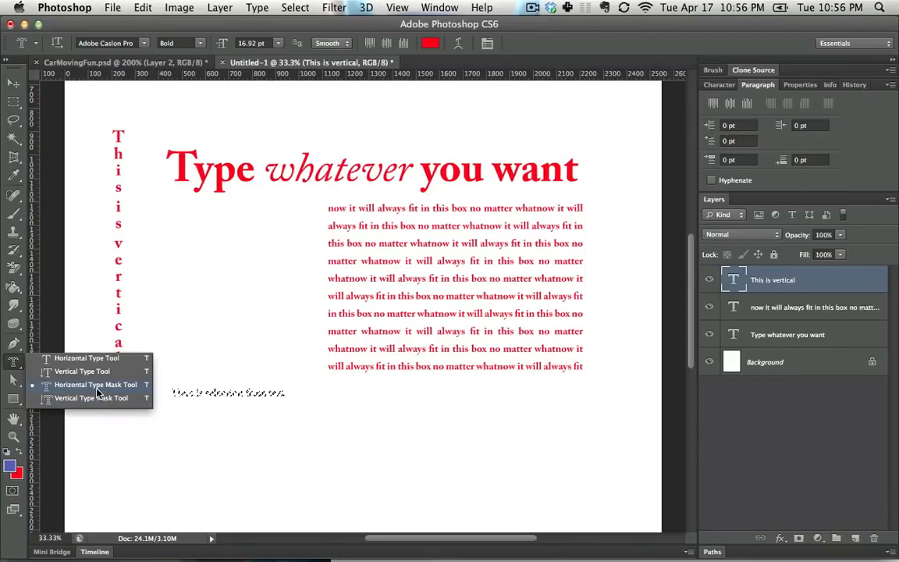
click(8, 362)
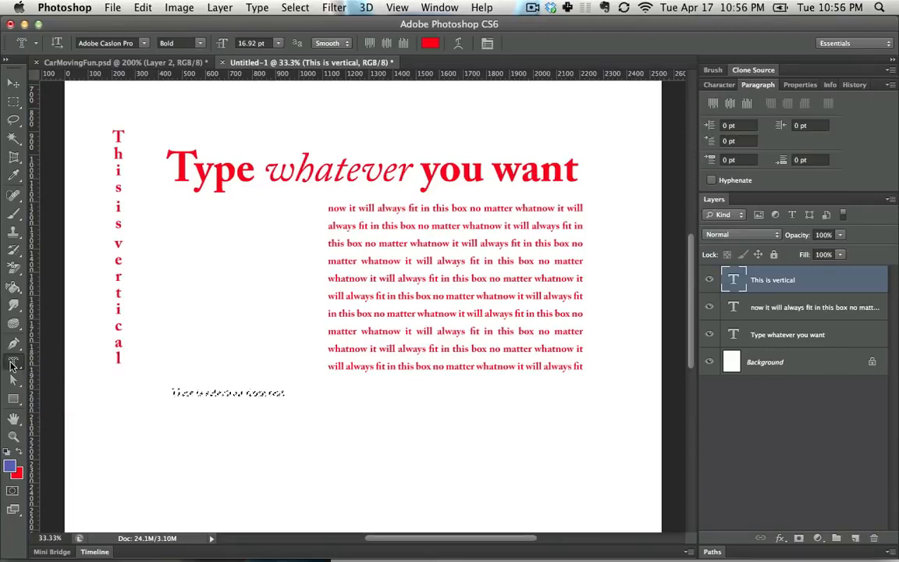
click(13, 362)
click(13, 361)
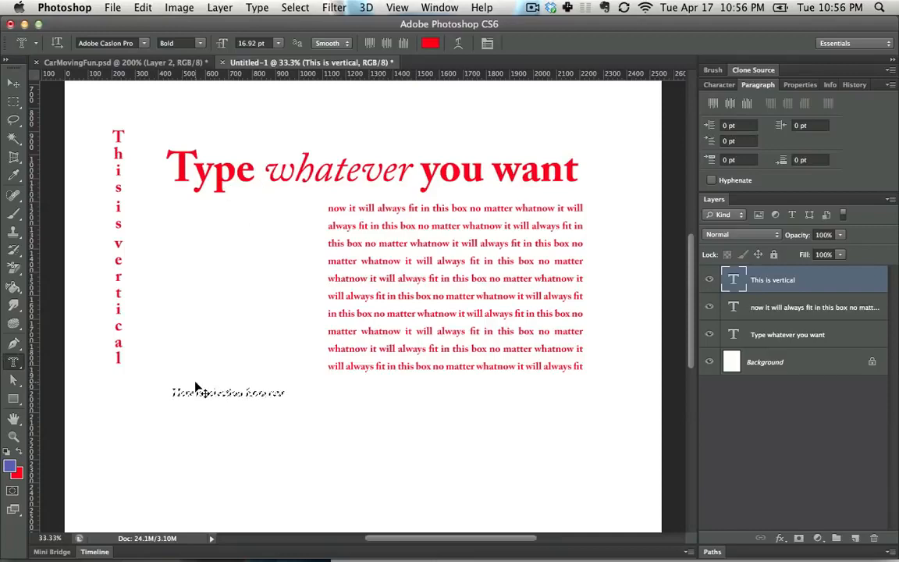
key(super+d)
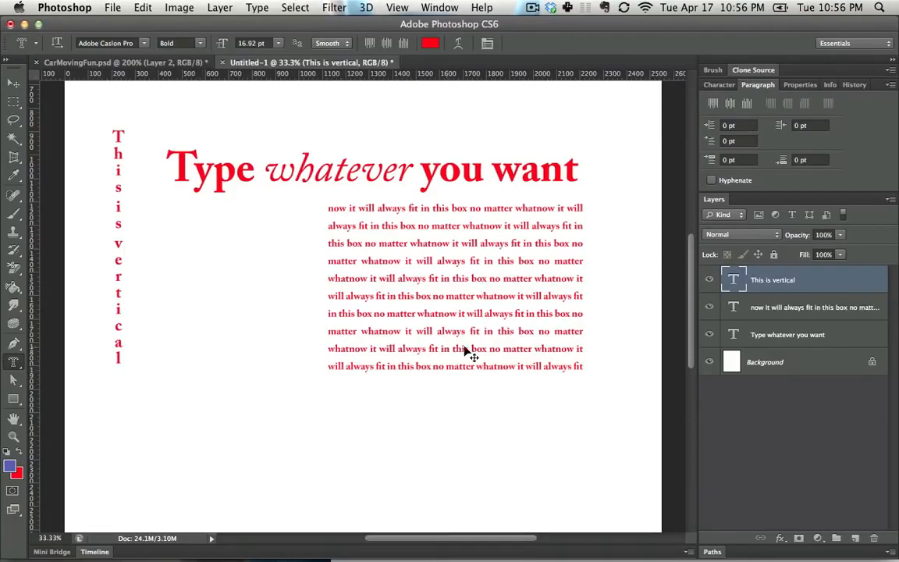
- Load the letter shapes of the "Type whatever you want" layer as a selection
drag(762, 334, 730, 338)
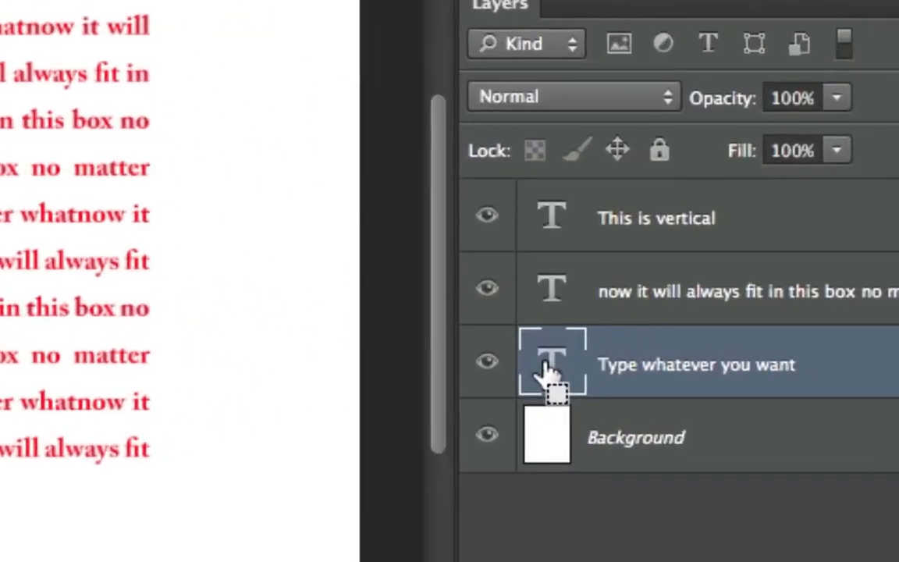
mouse_move(545, 363)
mouse_down()
mouse_move(558, 364)
mouse_move(549, 369)
mouse_up()
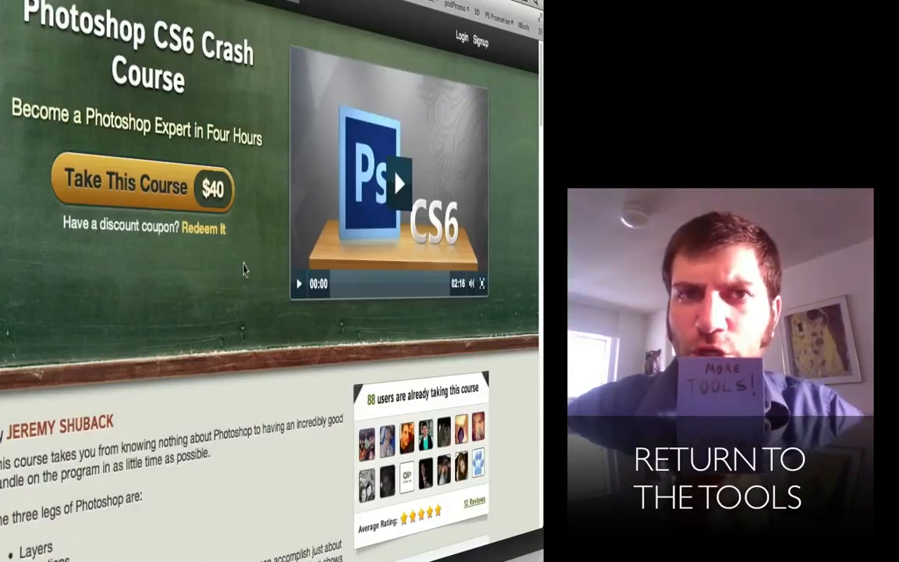
scroll(243, 269, down, 3)
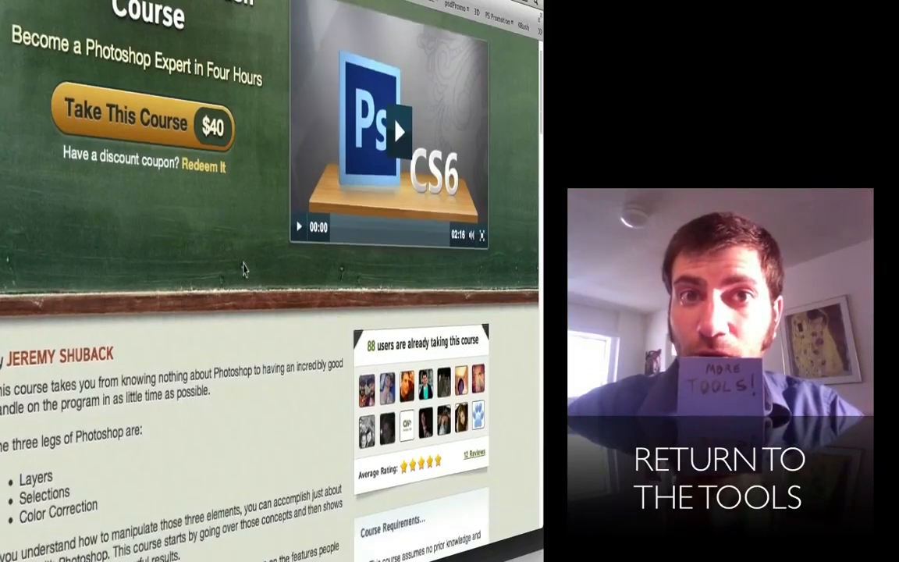
scroll(244, 269, down, 5)
scroll(244, 269, down, 3)
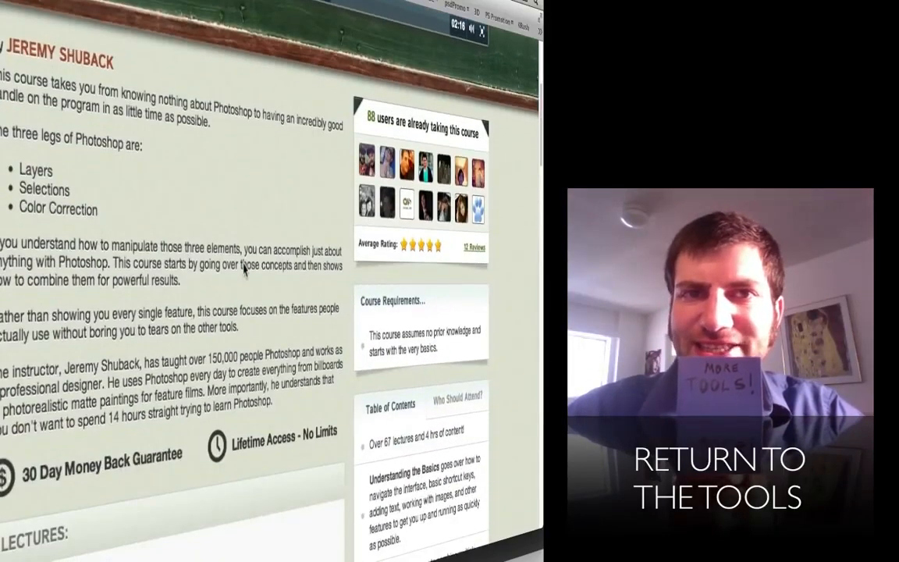